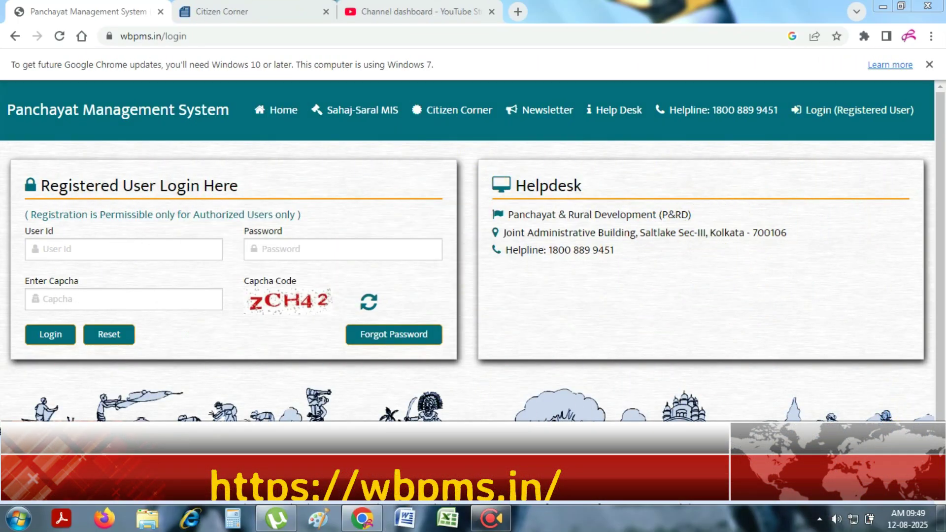
Open the citizen certificate portal in a new tab and review the accepted supporting documents
{"action": "mouse_move", "coordinate": [904, 232]}
{"action": "left_click", "coordinate": [930, 170]}
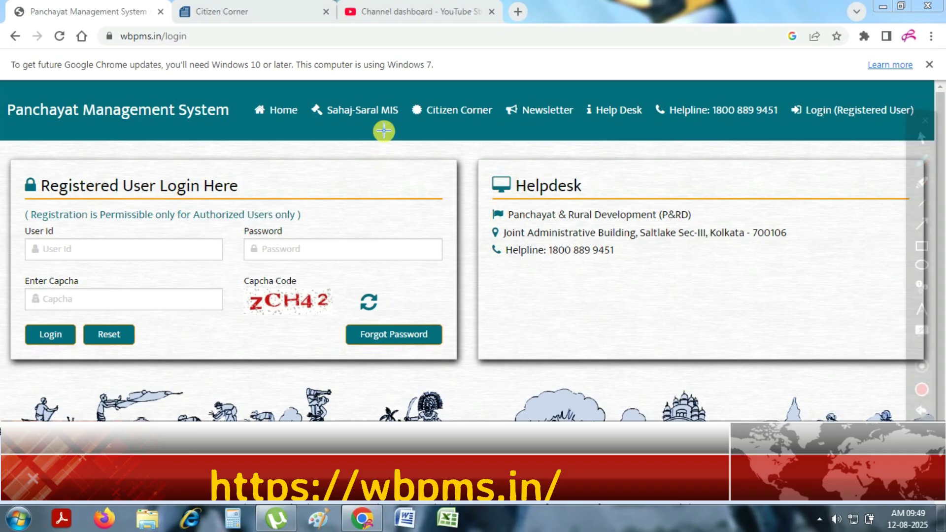
{"action": "mouse_move", "coordinate": [412, 94]}
{"action": "left_mouse_down"}
{"action": "mouse_move", "coordinate": [453, 90]}
{"action": "mouse_move", "coordinate": [499, 105]}
{"action": "mouse_move", "coordinate": [495, 123]}
{"action": "mouse_move", "coordinate": [450, 131]}
{"action": "mouse_move", "coordinate": [404, 104]}
{"action": "mouse_move", "coordinate": [417, 93]}
{"action": "left_mouse_up"}
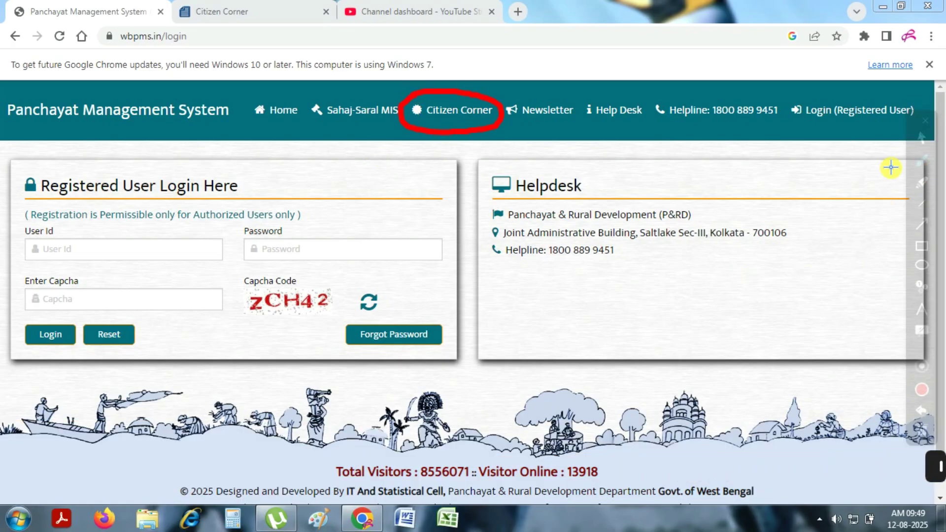
{"action": "left_click", "coordinate": [921, 138]}
{"action": "left_click", "coordinate": [465, 119]}
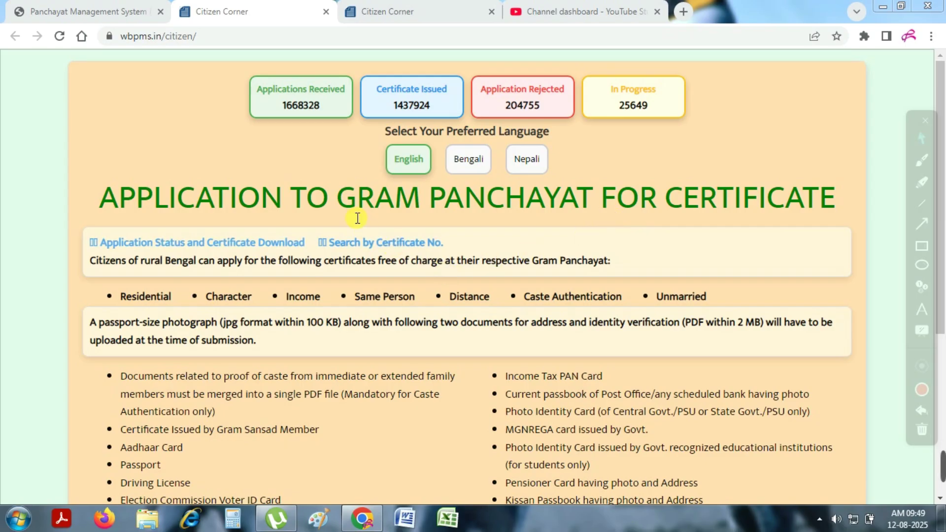
{"action": "scroll", "coordinate": [358, 252], "scroll_direction": "down", "scroll_amount": 3}
{"action": "scroll", "coordinate": [357, 255], "scroll_direction": "down", "scroll_amount": 2}
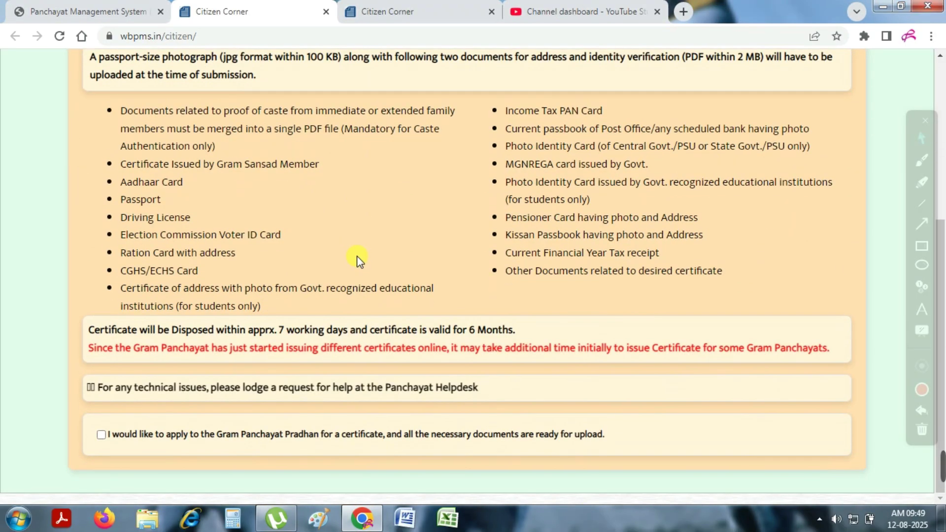
{"action": "left_click_drag", "start_coordinate": [120, 112], "coordinate": [415, 253]}
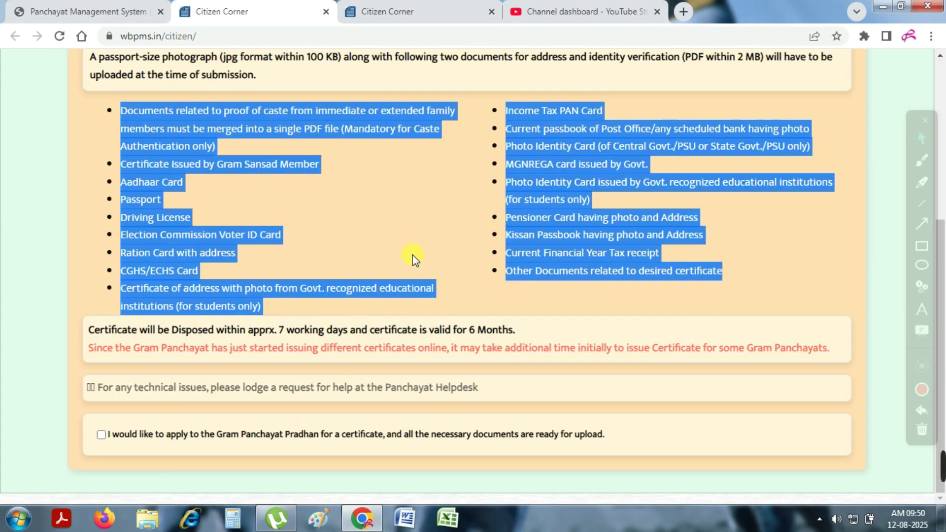
Tick the declaration that all required documents are ready for upload
{"action": "left_click", "coordinate": [920, 136]}
{"action": "left_click", "coordinate": [920, 165]}
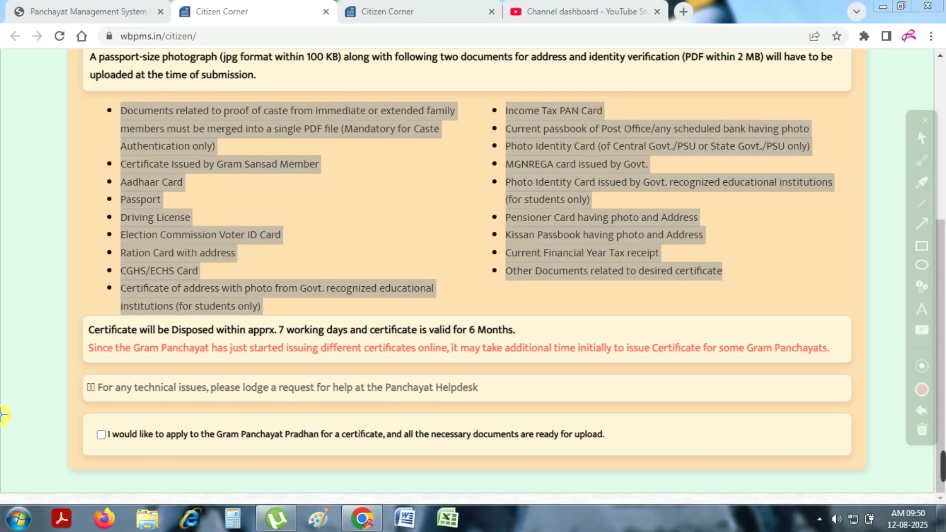
{"action": "mouse_move", "coordinate": [90, 424]}
{"action": "left_mouse_down"}
{"action": "mouse_move", "coordinate": [128, 428]}
{"action": "mouse_move", "coordinate": [132, 440]}
{"action": "mouse_move", "coordinate": [99, 449]}
{"action": "mouse_move", "coordinate": [90, 422]}
{"action": "left_mouse_up"}
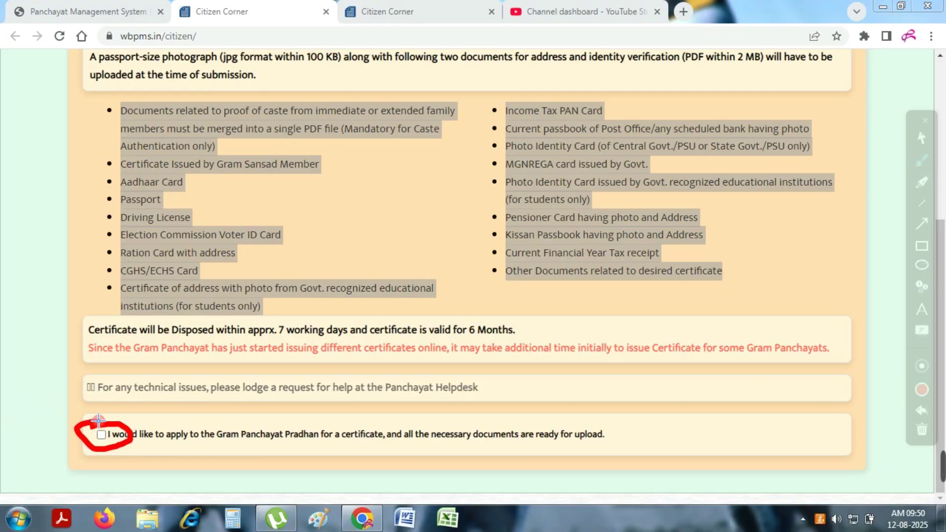
{"action": "left_click", "coordinate": [922, 139]}
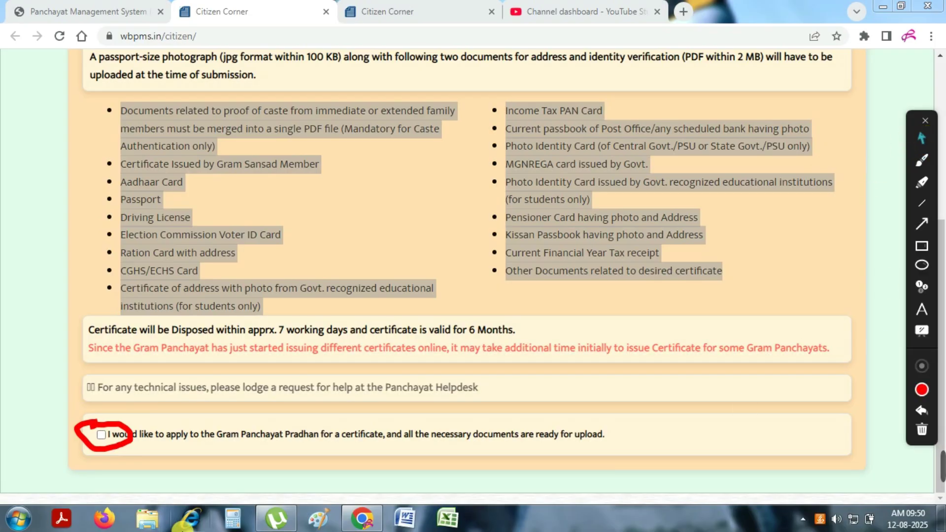
{"action": "left_click", "coordinate": [101, 435]}
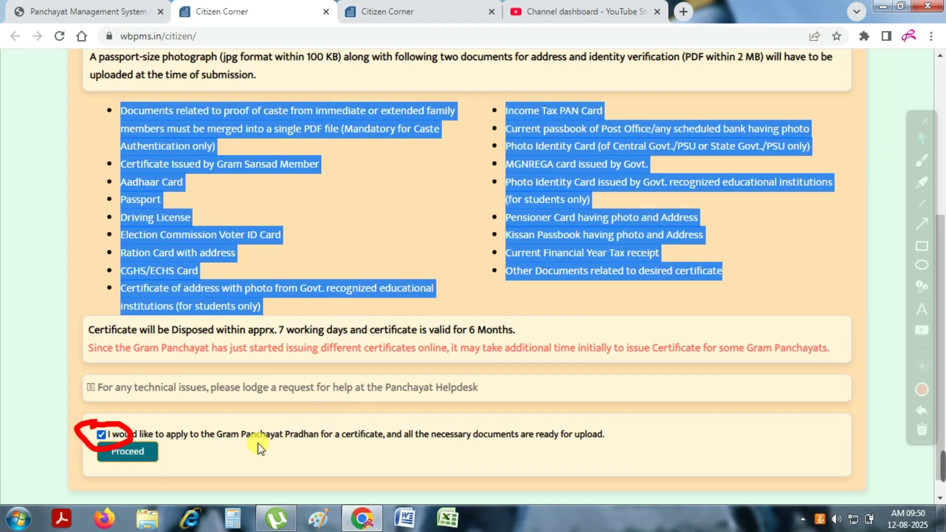
{"action": "left_click", "coordinate": [920, 430]}
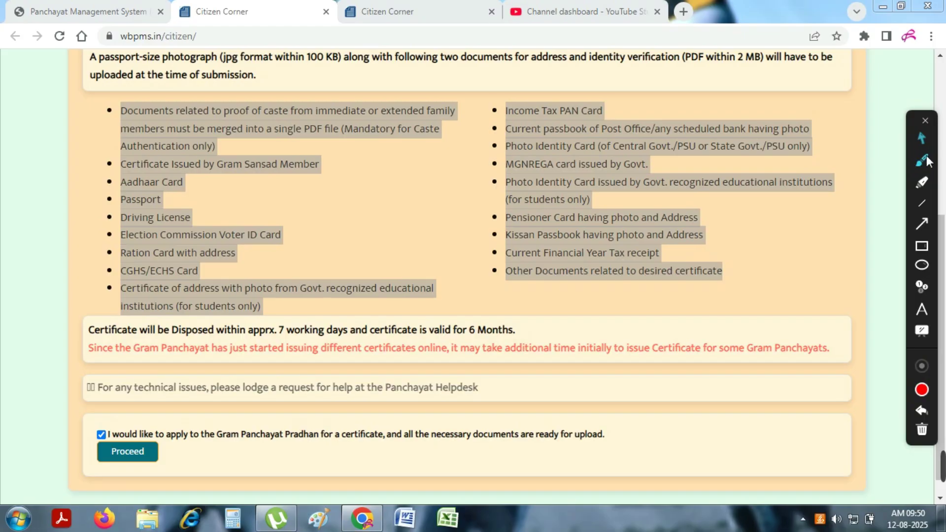
{"action": "mouse_move", "coordinate": [93, 442]}
{"action": "left_mouse_down"}
{"action": "mouse_move", "coordinate": [192, 432]}
{"action": "mouse_move", "coordinate": [141, 475]}
{"action": "mouse_move", "coordinate": [74, 433]}
{"action": "mouse_move", "coordinate": [102, 434]}
{"action": "left_mouse_up"}
Start the citizen sign-up, enter the mobile number and request an OTP
{"action": "left_click", "coordinate": [127, 451]}
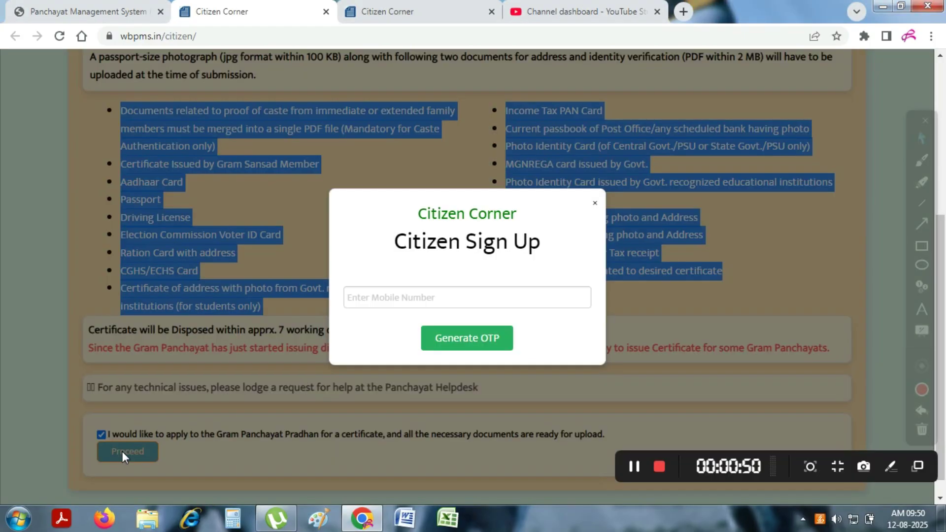
{"action": "left_click", "coordinate": [404, 300]}
{"action": "left_click", "coordinate": [403, 302]}
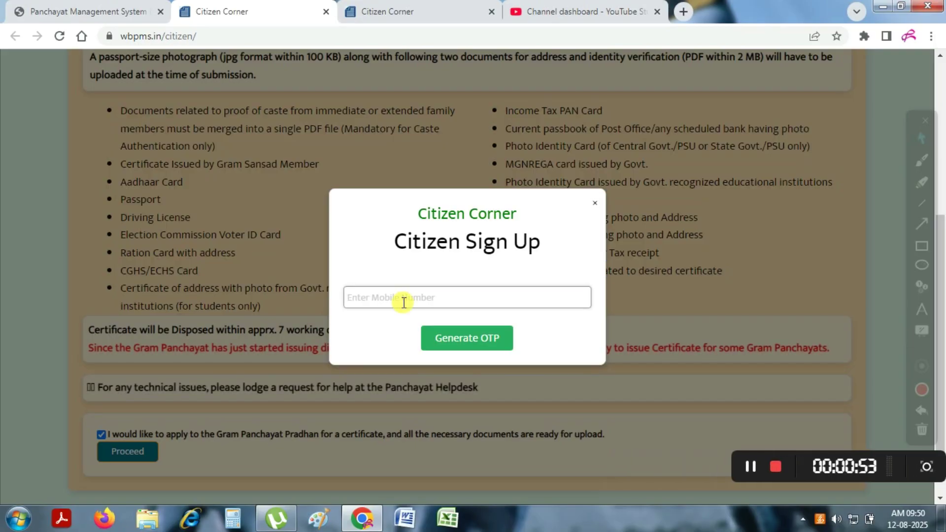
{"action": "type", "text": "896753163"}
{"action": "left_click", "coordinate": [481, 343]}
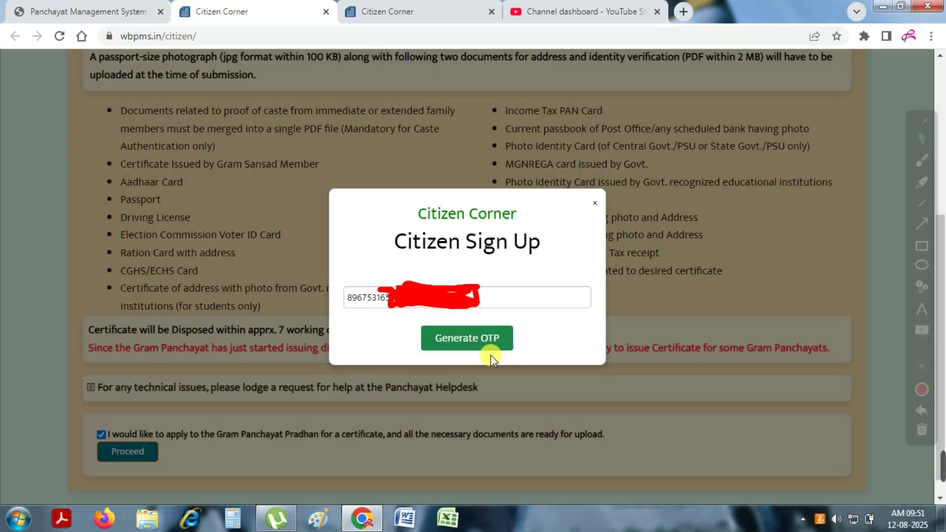
Enter the received OTP and verify it to reach the application form
{"action": "left_click", "coordinate": [476, 339]}
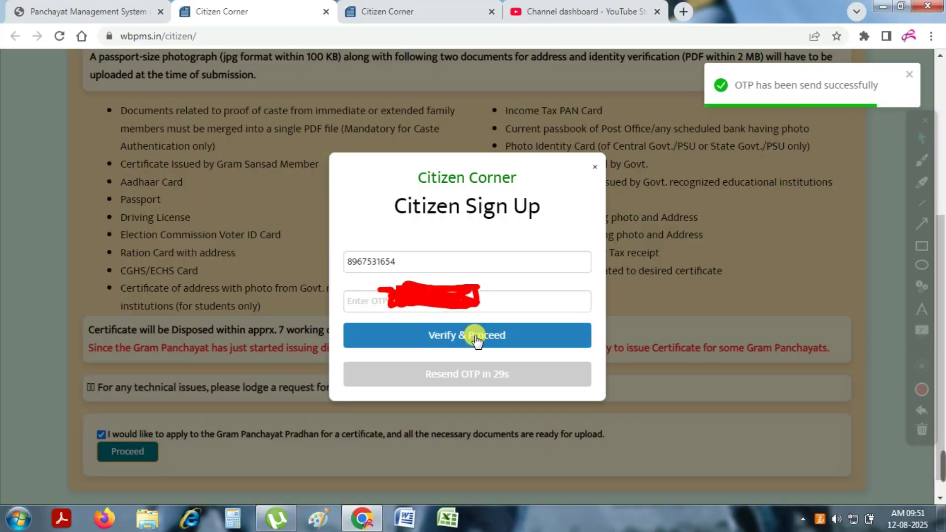
{"action": "left_click", "coordinate": [452, 296]}
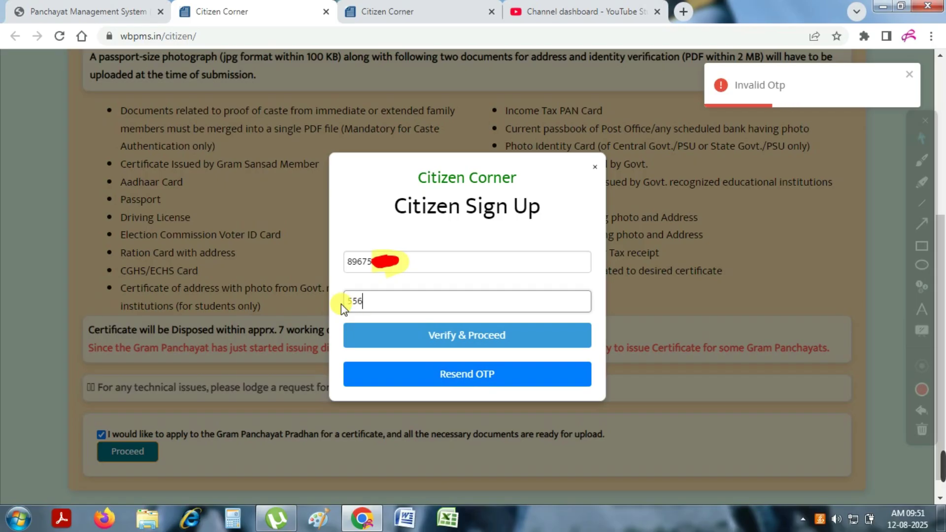
{"action": "type", "text": "66"}
{"action": "left_click", "coordinate": [485, 332]}
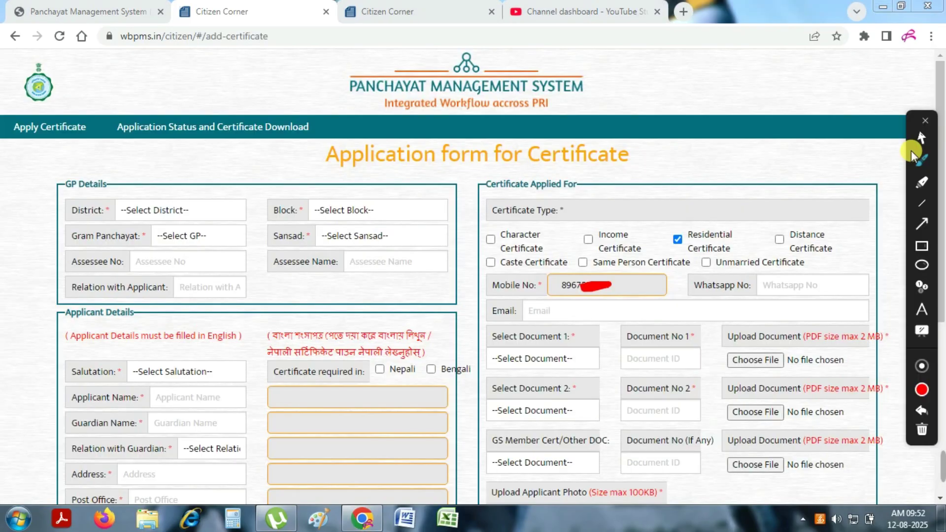
Choose DAKSHIN DINAJPUR, BALURGHAT, BOALDAR and sansad IX in the District, Block, Gram Panchayat and Sansad dropdowns
{"action": "left_click", "coordinate": [920, 139]}
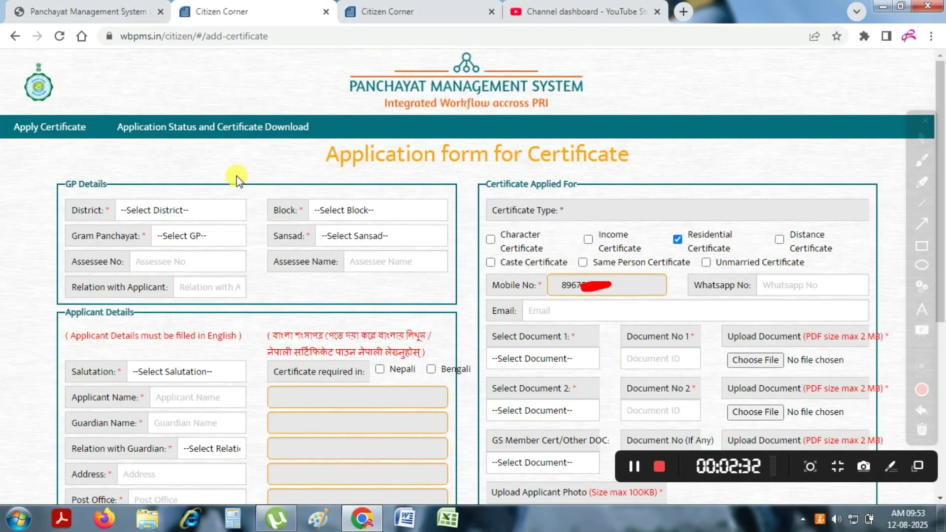
{"action": "left_click", "coordinate": [172, 207]}
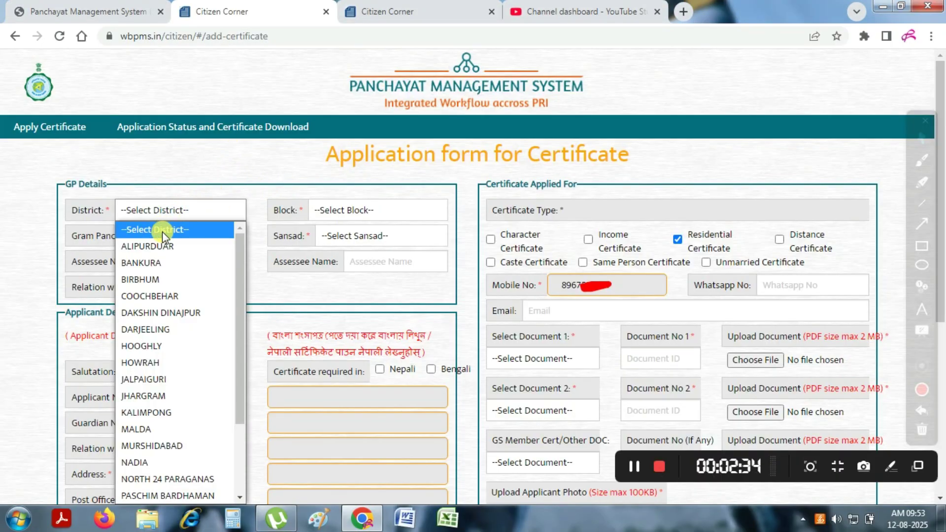
{"action": "left_click", "coordinate": [149, 310]}
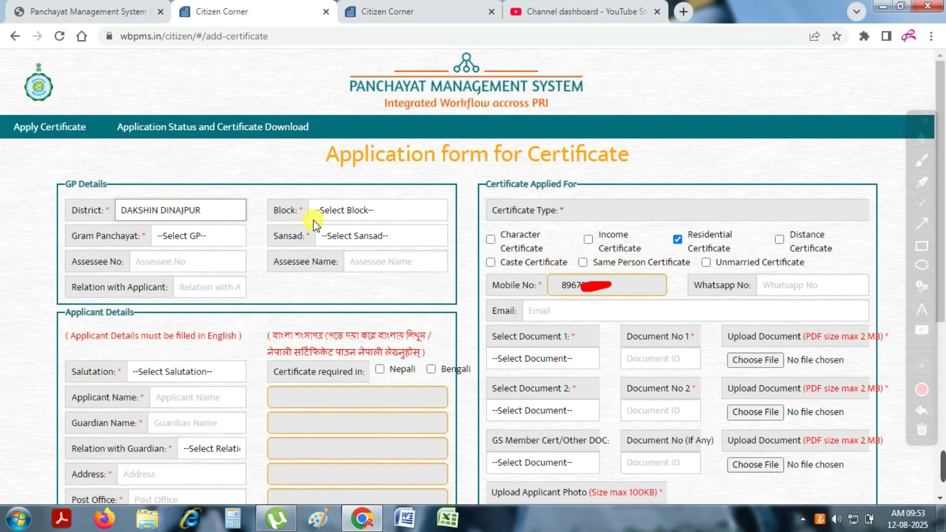
{"action": "left_click", "coordinate": [343, 217]}
{"action": "left_click", "coordinate": [330, 246]}
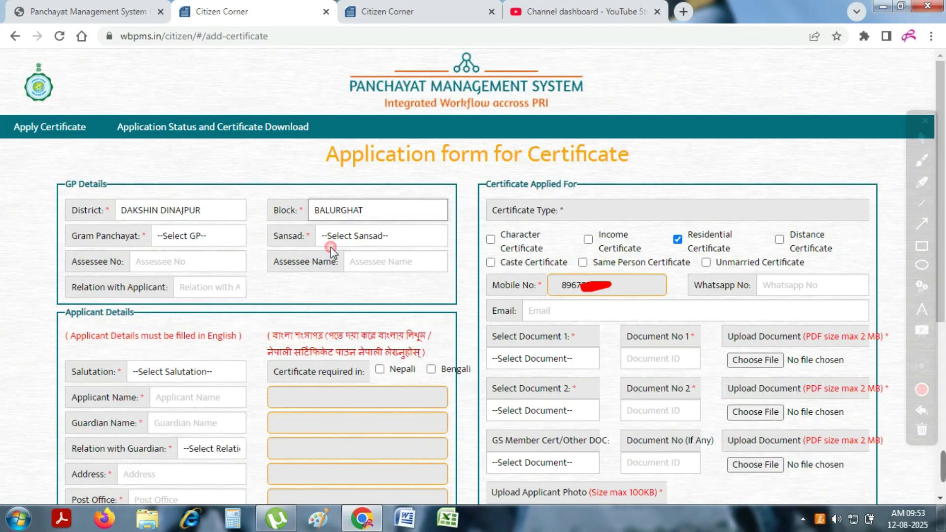
{"action": "left_click", "coordinate": [188, 241]}
{"action": "left_click", "coordinate": [181, 288]}
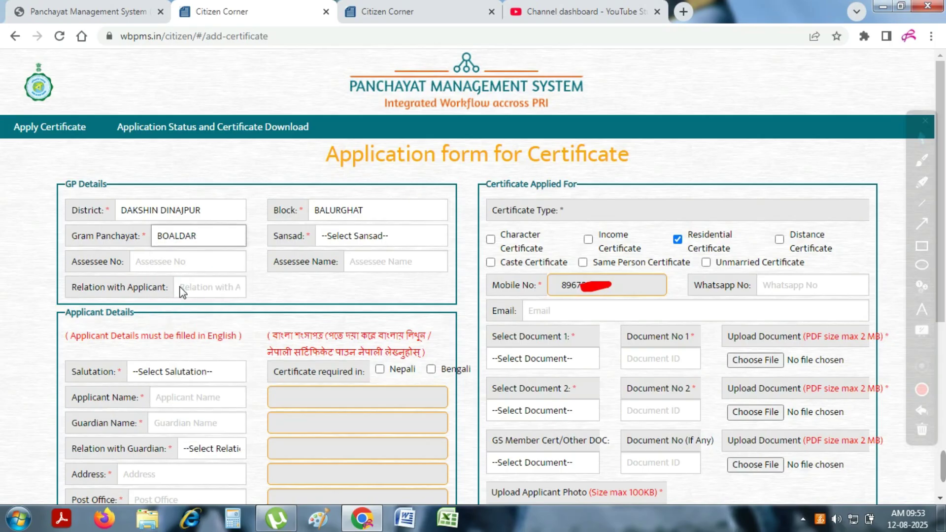
{"action": "left_click", "coordinate": [363, 241]}
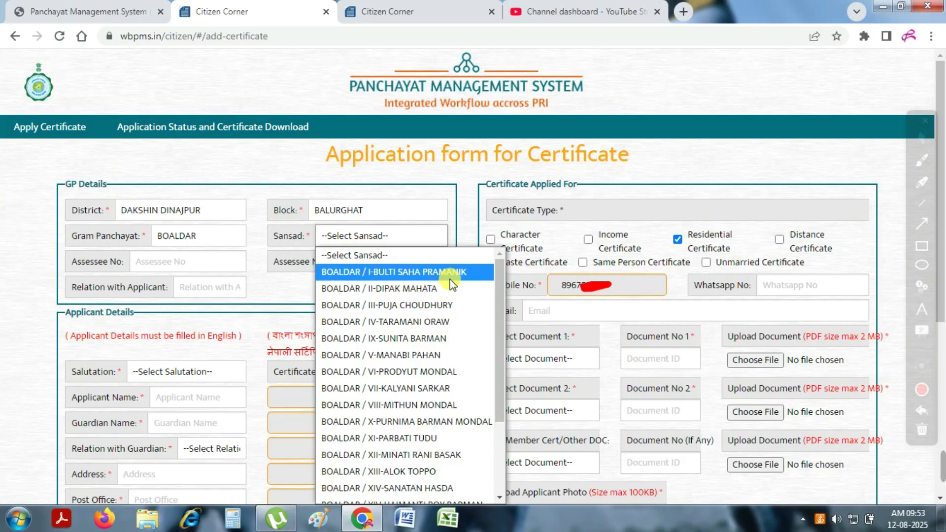
{"action": "left_click", "coordinate": [404, 337]}
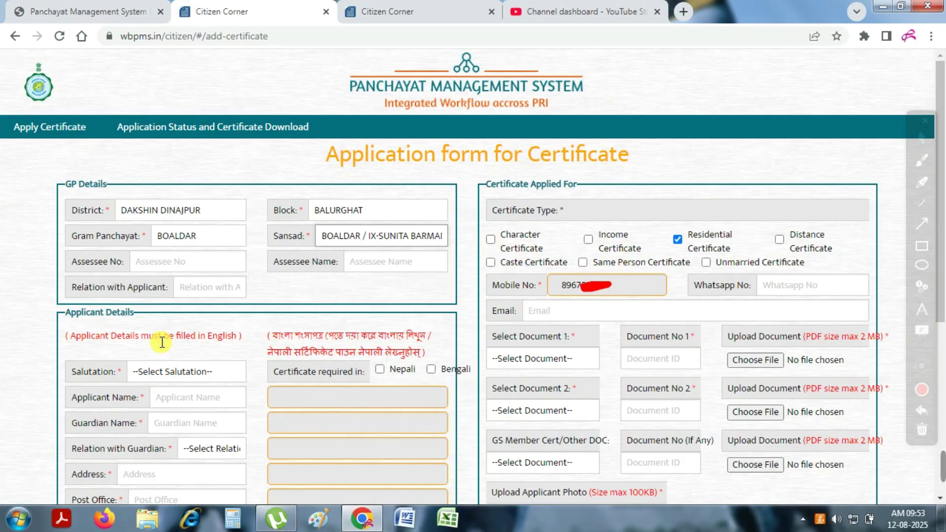
Mark the Assessee fields and Certificate Type choices, keeping Residential Certificate ticked and selecting the mobile number
{"action": "left_click", "coordinate": [923, 159]}
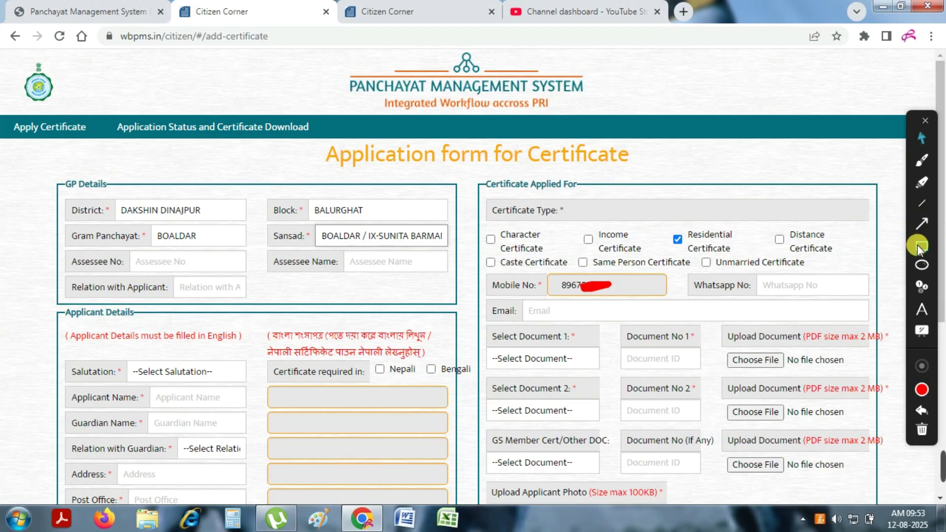
{"action": "mouse_move", "coordinate": [60, 251]}
{"action": "left_mouse_down"}
{"action": "mouse_move", "coordinate": [82, 291]}
{"action": "mouse_move", "coordinate": [451, 294]}
{"action": "left_mouse_up"}
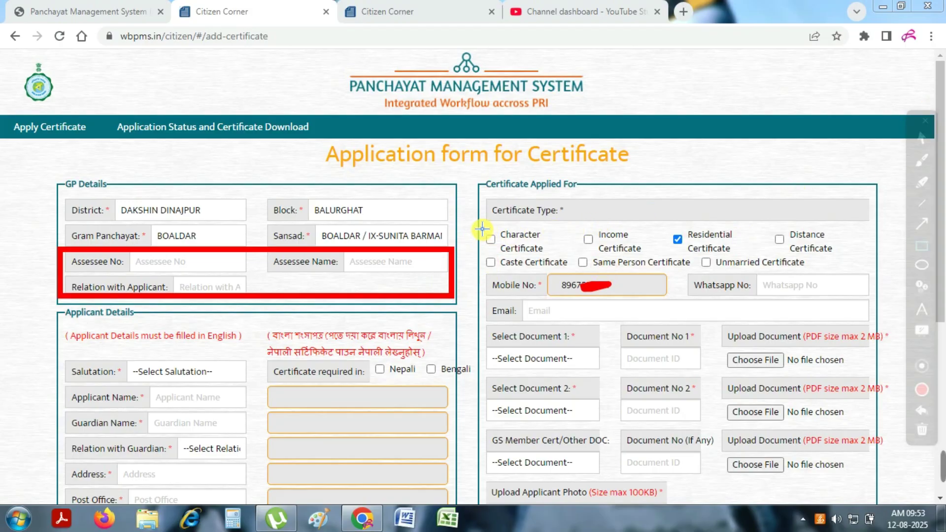
{"action": "mouse_move", "coordinate": [483, 190]}
{"action": "left_mouse_down"}
{"action": "mouse_move", "coordinate": [505, 281]}
{"action": "mouse_move", "coordinate": [881, 271]}
{"action": "left_mouse_up"}
{"action": "left_click", "coordinate": [921, 138]}
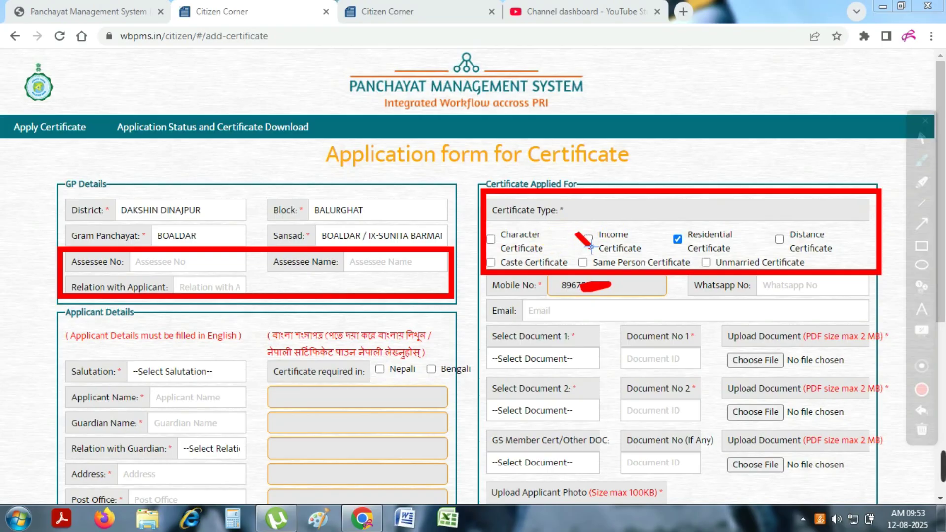
{"action": "left_click_drag", "start_coordinate": [591, 245], "coordinate": [666, 210]}
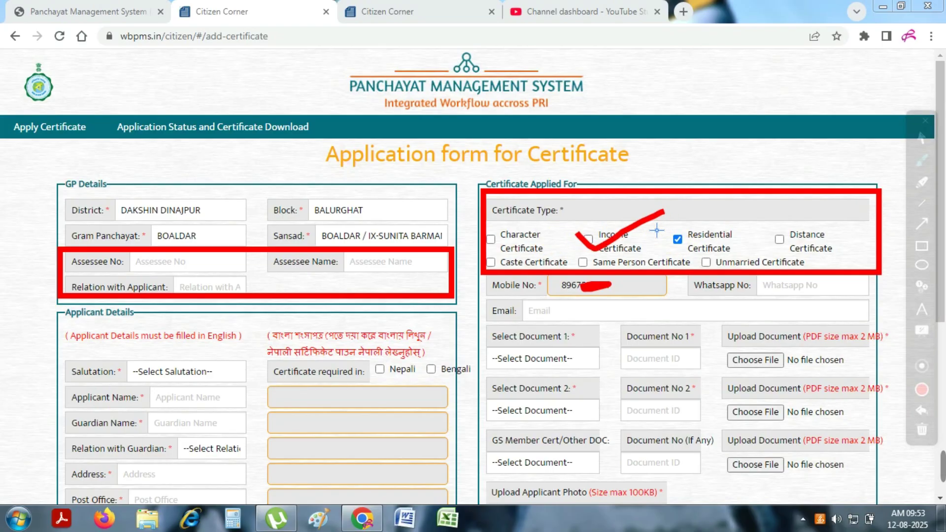
{"action": "left_click_drag", "start_coordinate": [766, 224], "coordinate": [893, 207]}
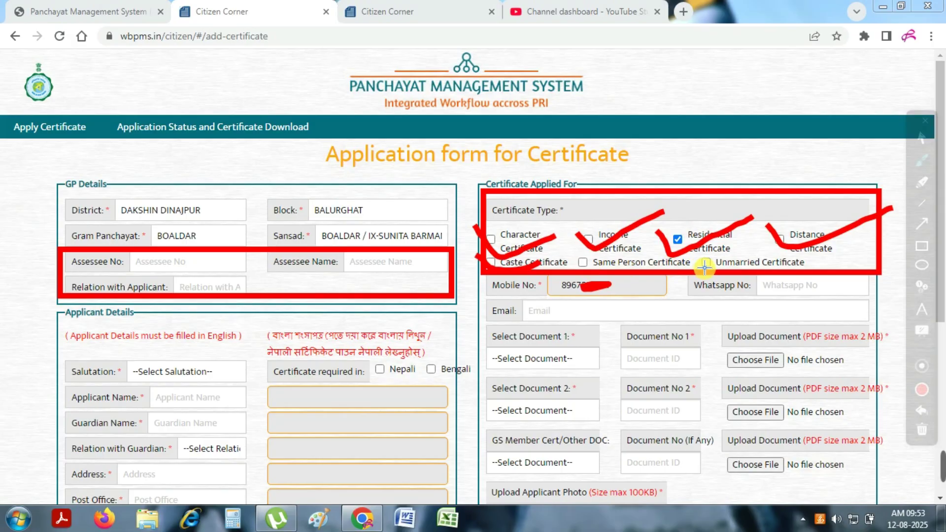
{"action": "double_click", "coordinate": [601, 285]}
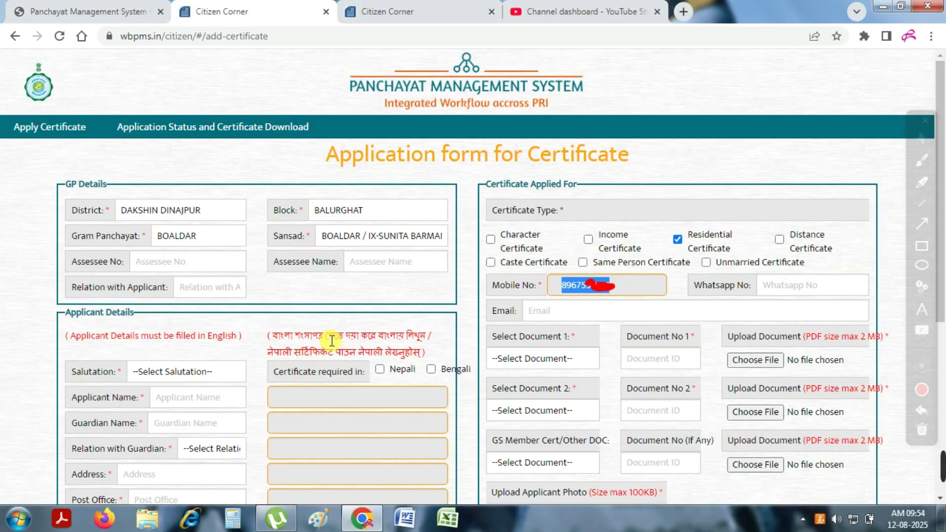
Set the salutation to Mr. and the relation with guardian to Father
{"action": "left_click", "coordinate": [191, 372]}
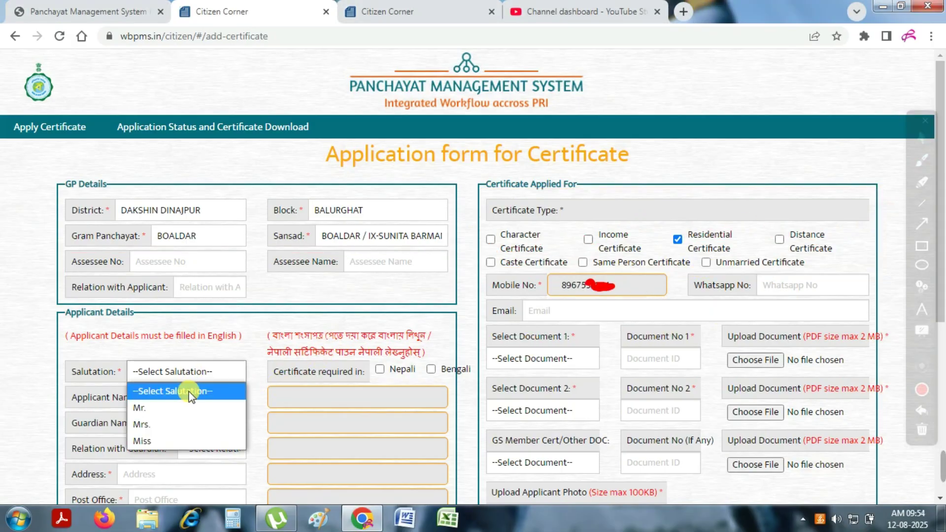
{"action": "left_click", "coordinate": [162, 415]}
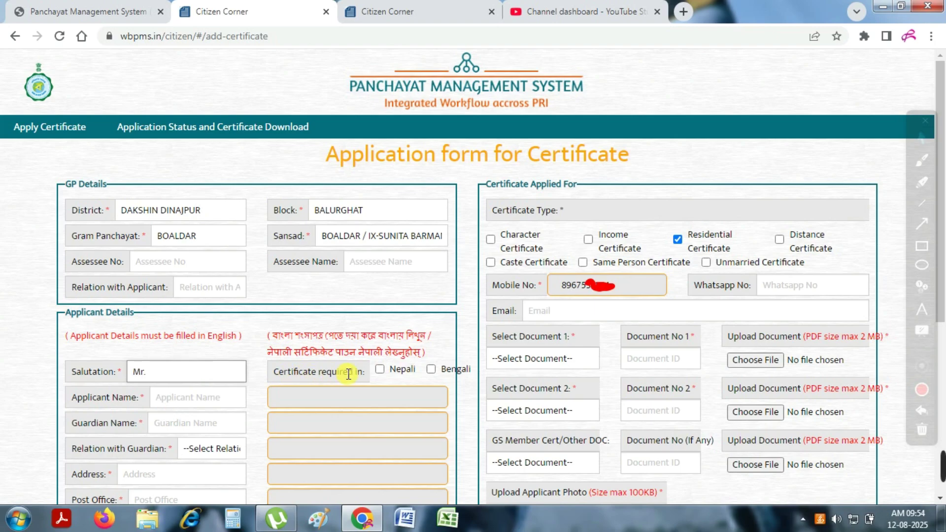
{"action": "left_click", "coordinate": [183, 402]}
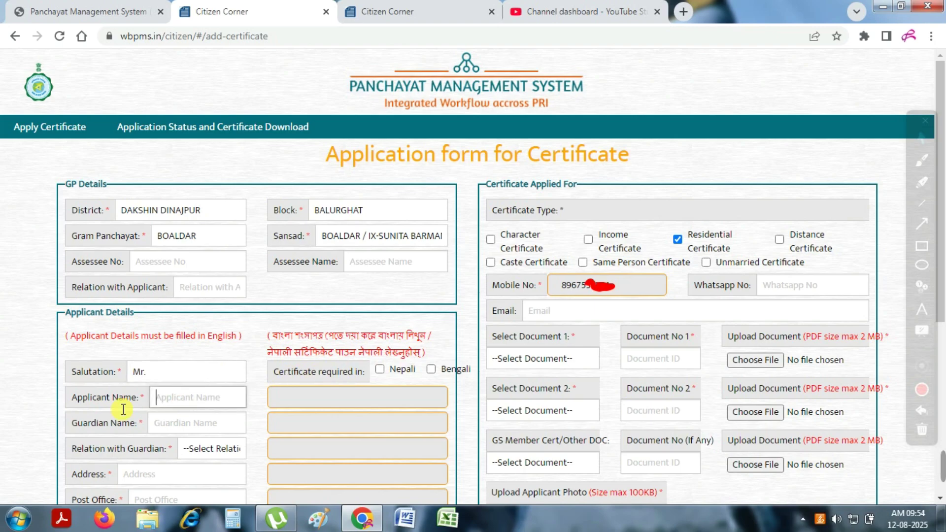
{"action": "left_click_drag", "start_coordinate": [72, 400], "coordinate": [142, 398]}
{"action": "left_click_drag", "start_coordinate": [71, 424], "coordinate": [79, 423]}
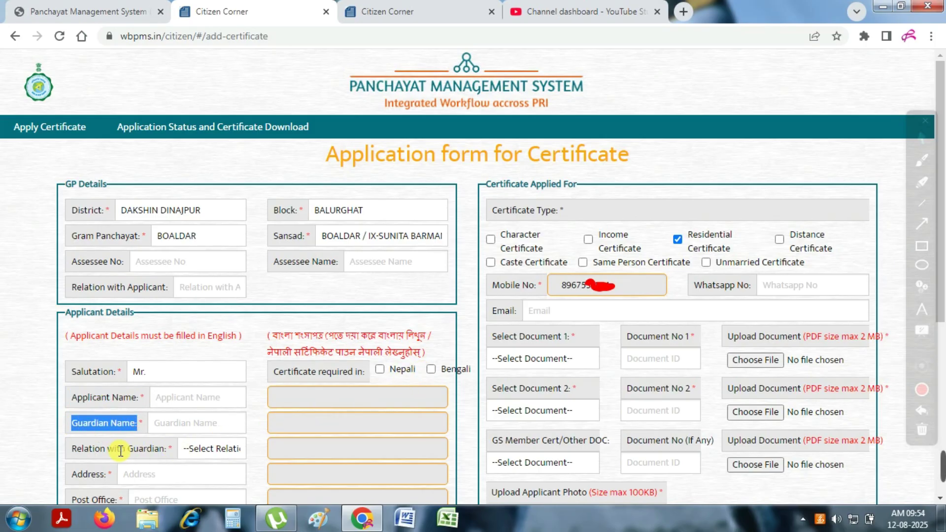
{"action": "left_click_drag", "start_coordinate": [74, 453], "coordinate": [93, 449]}
{"action": "left_click", "coordinate": [210, 449]}
{"action": "left_click", "coordinate": [213, 332]}
Type 'Village' as the address and move through the post office and police station fields
{"action": "left_click", "coordinate": [146, 475]}
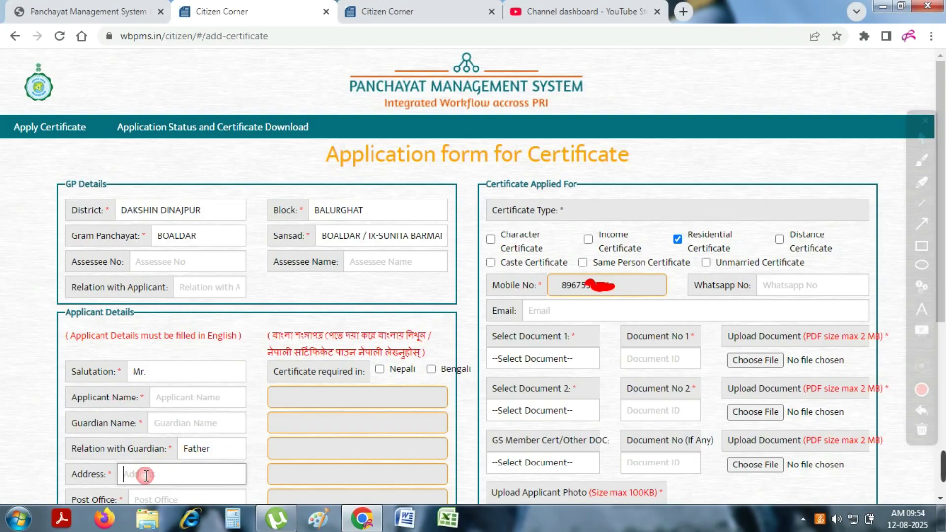
{"action": "left_click", "coordinate": [147, 499]}
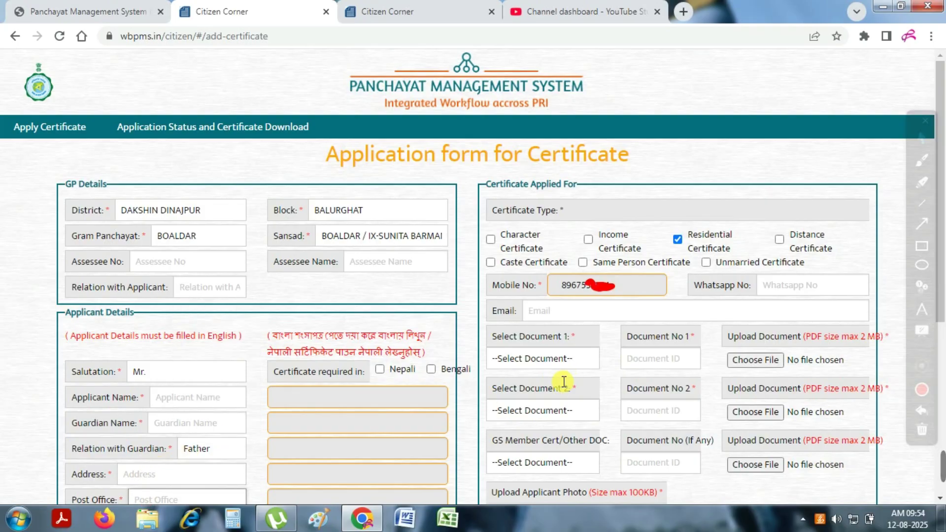
{"action": "scroll", "coordinate": [564, 382], "scroll_direction": "down", "scroll_amount": 5}
{"action": "left_click", "coordinate": [141, 196]}
{"action": "type", "text": "Village-"}
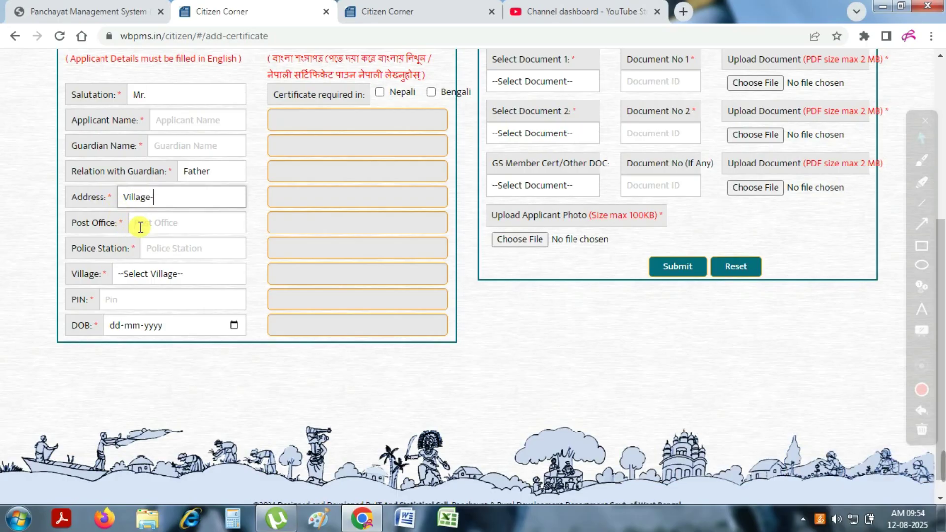
{"action": "left_click", "coordinate": [141, 227]}
{"action": "left_click", "coordinate": [171, 245]}
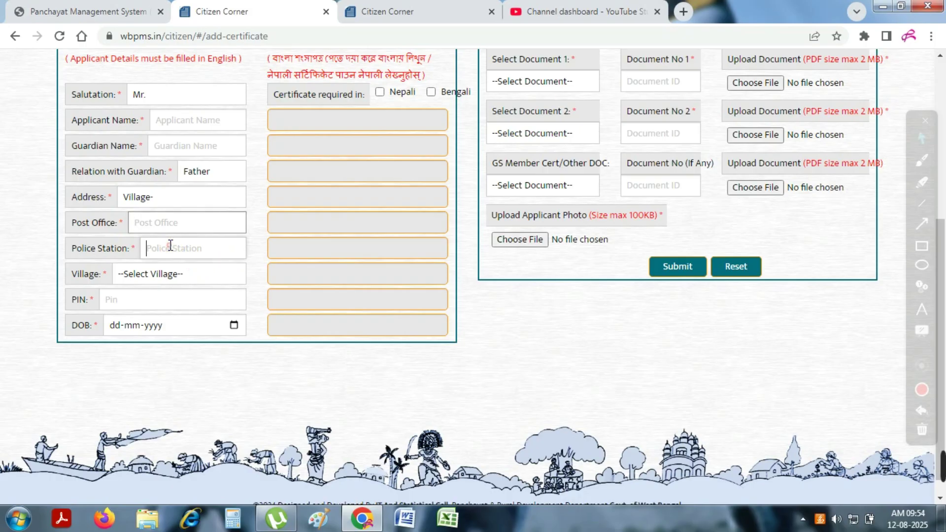
{"action": "left_click_drag", "start_coordinate": [73, 228], "coordinate": [134, 253]}
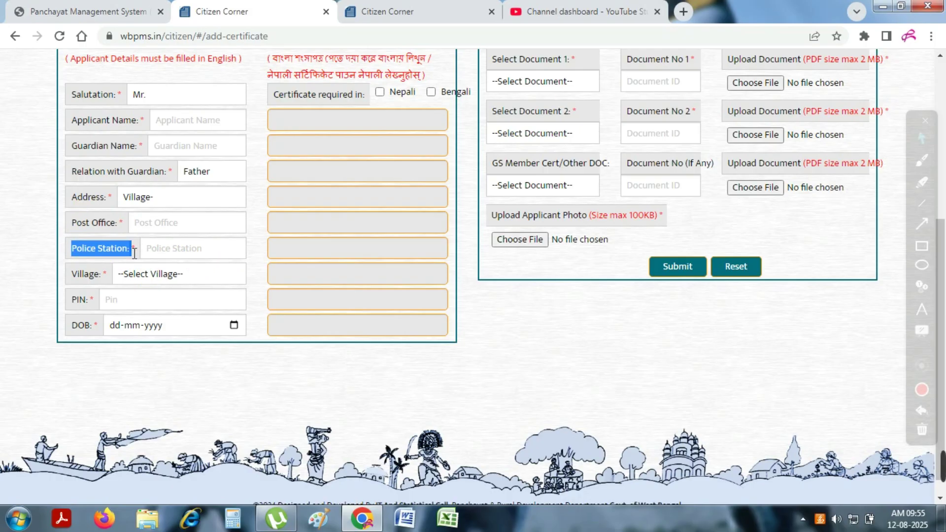
Select ASAIR as the village and enter the PIN code
{"action": "left_click", "coordinate": [173, 272]}
{"action": "scroll", "coordinate": [166, 189], "scroll_direction": "down", "scroll_amount": 3}
{"action": "left_click", "coordinate": [155, 201]}
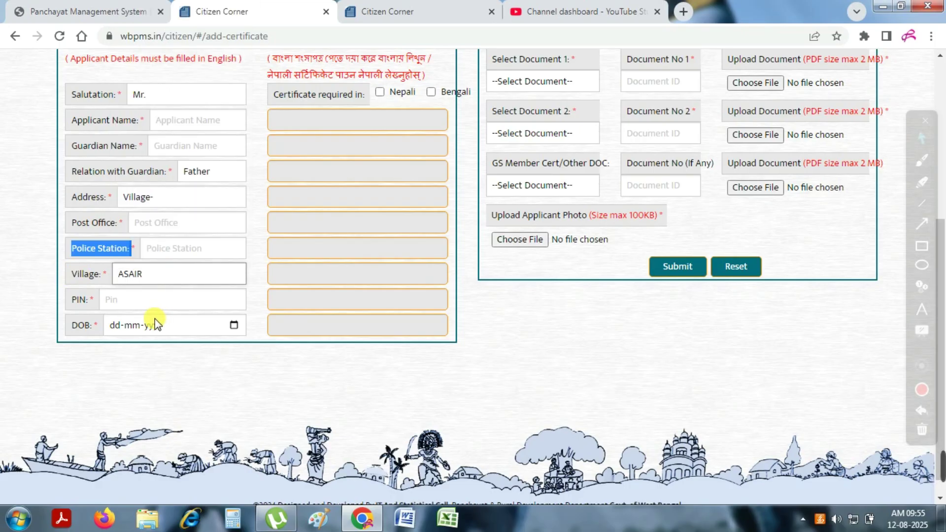
{"action": "left_click", "coordinate": [123, 299]}
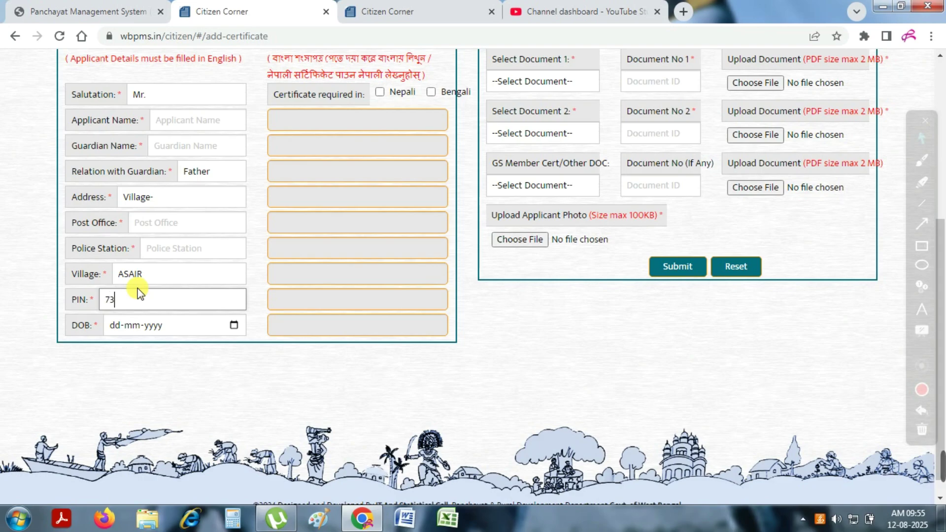
{"action": "type", "text": "73510"}
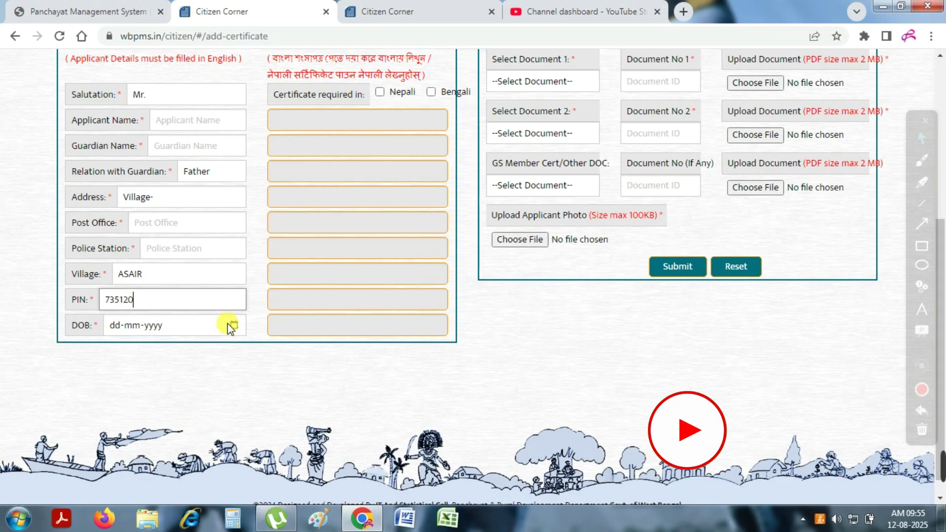
Pick 24-05-2017 as the date of birth in the calendar
{"action": "left_click", "coordinate": [234, 325]}
{"action": "left_click", "coordinate": [168, 135]}
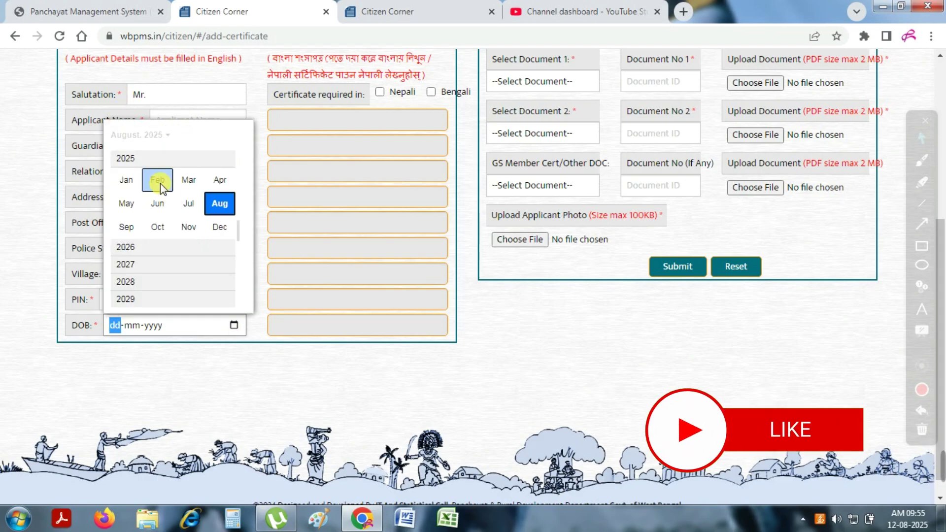
{"action": "scroll", "coordinate": [132, 190], "scroll_direction": "up", "scroll_amount": 3}
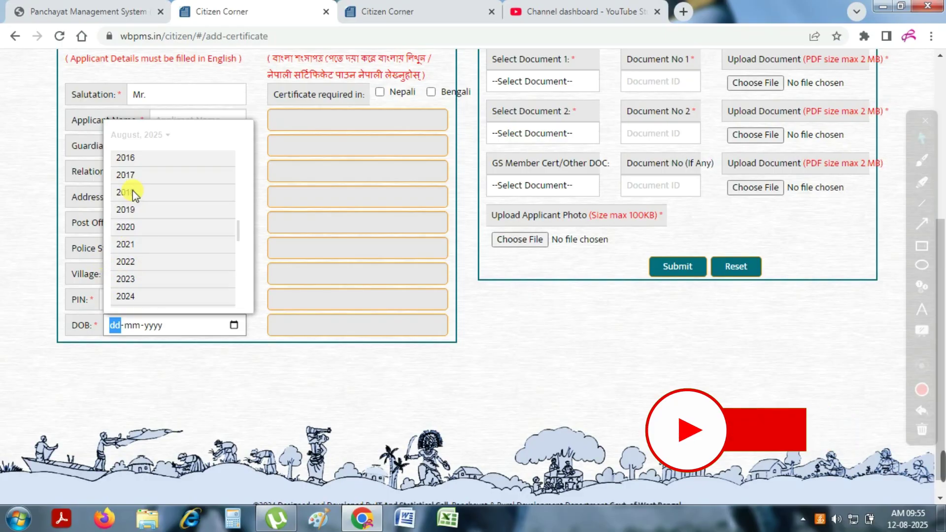
{"action": "left_click", "coordinate": [132, 190]}
{"action": "left_click", "coordinate": [131, 206]}
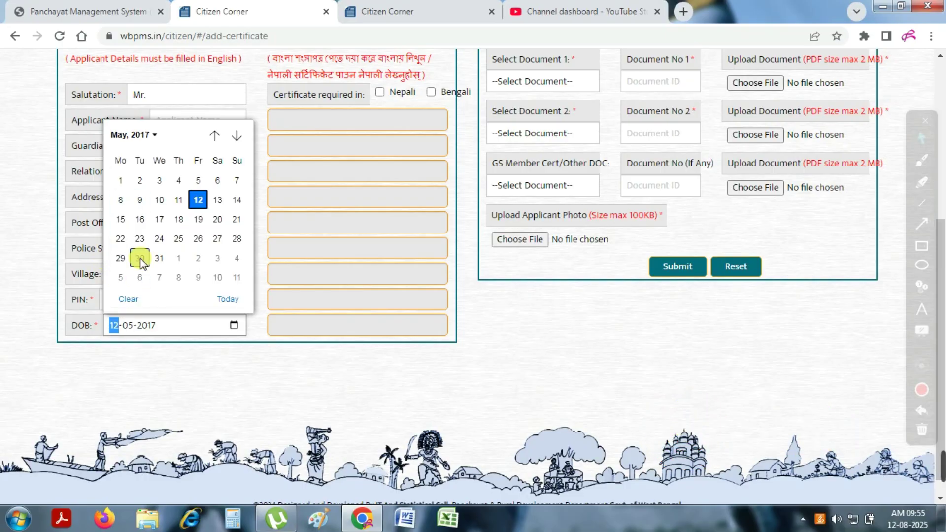
{"action": "left_click", "coordinate": [140, 258]}
Outline the document upload section and open the first document's type list
{"action": "left_click", "coordinate": [566, 83]}
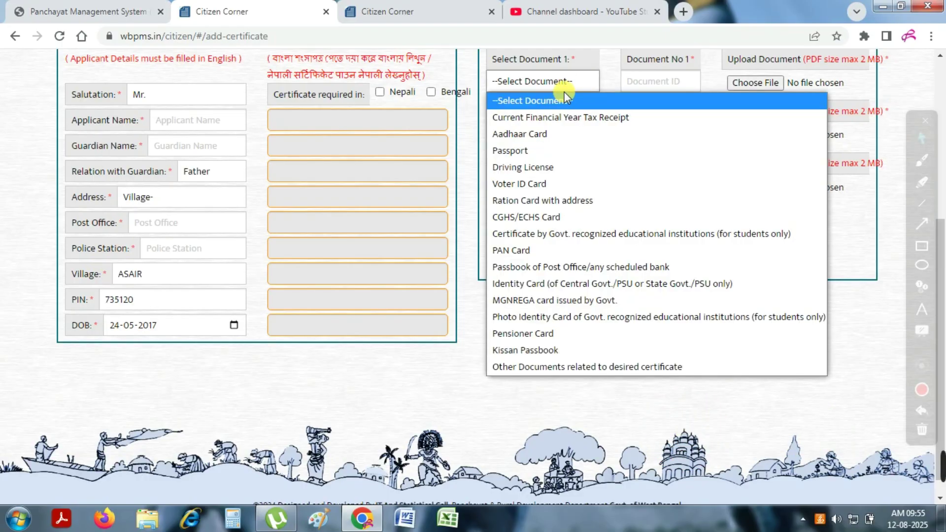
{"action": "left_click", "coordinate": [924, 251]}
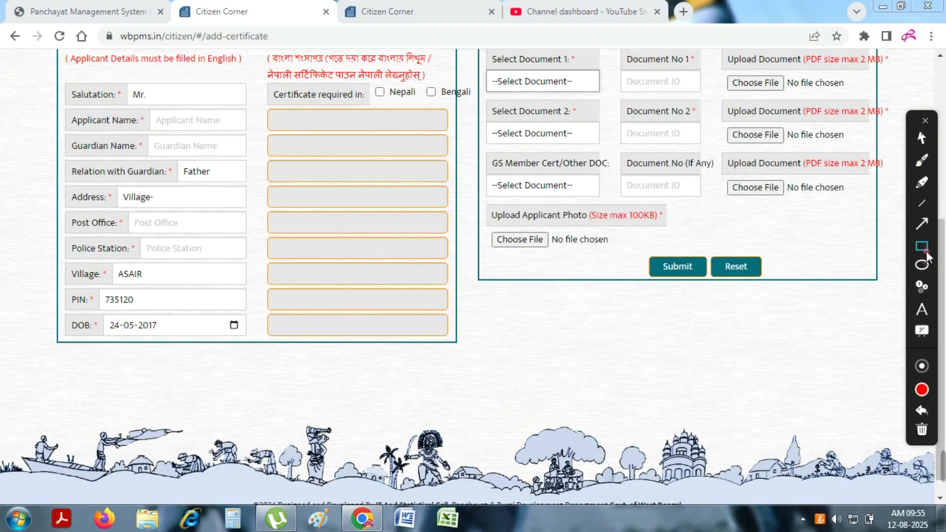
{"action": "left_click_drag", "start_coordinate": [481, 51], "coordinate": [902, 275]}
{"action": "left_click", "coordinate": [921, 137]}
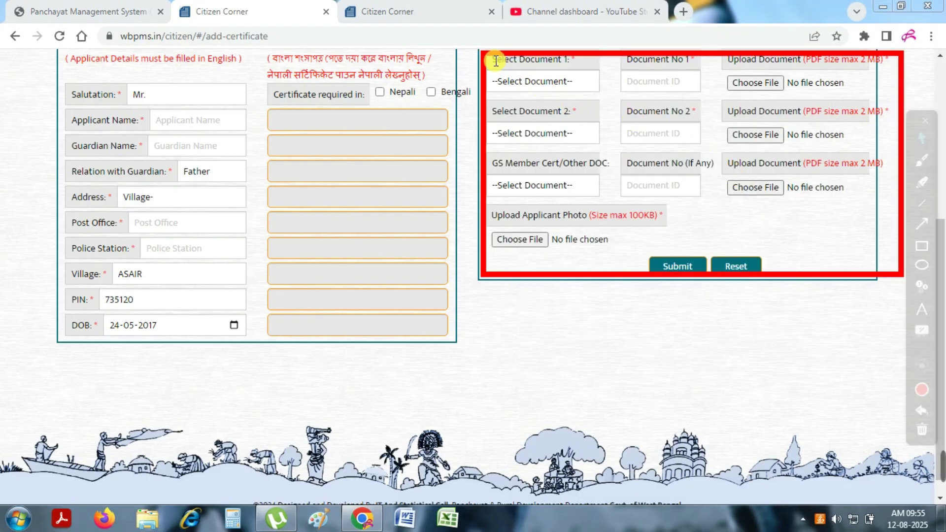
{"action": "left_click_drag", "start_coordinate": [495, 61], "coordinate": [560, 64]}
{"action": "left_click", "coordinate": [561, 96]}
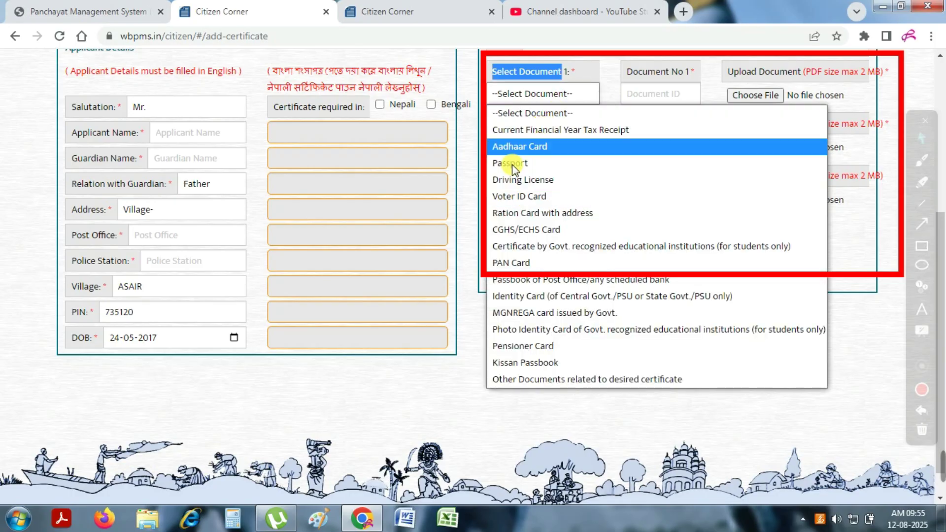
Choose Aadhaar Card as the first document and enter its ID number
{"action": "left_click", "coordinate": [921, 433]}
{"action": "left_click", "coordinate": [537, 93]}
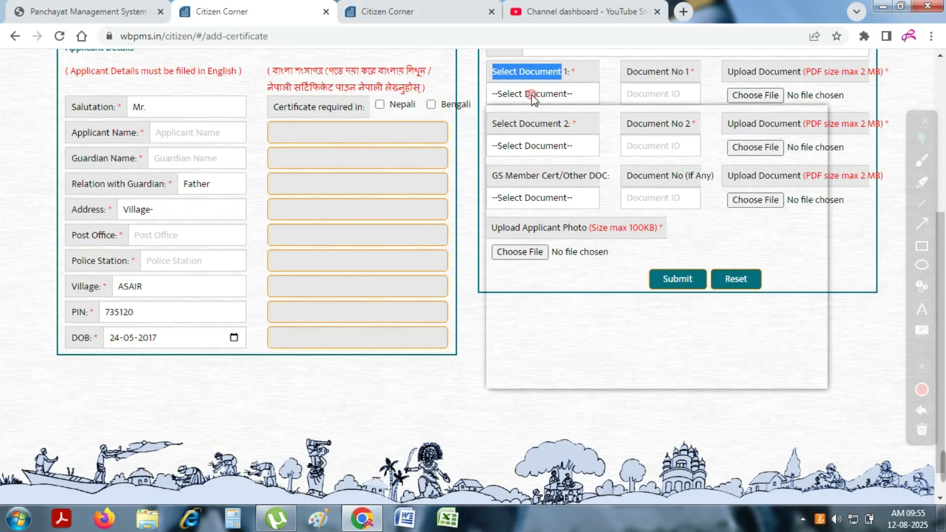
{"action": "left_click", "coordinate": [542, 149]}
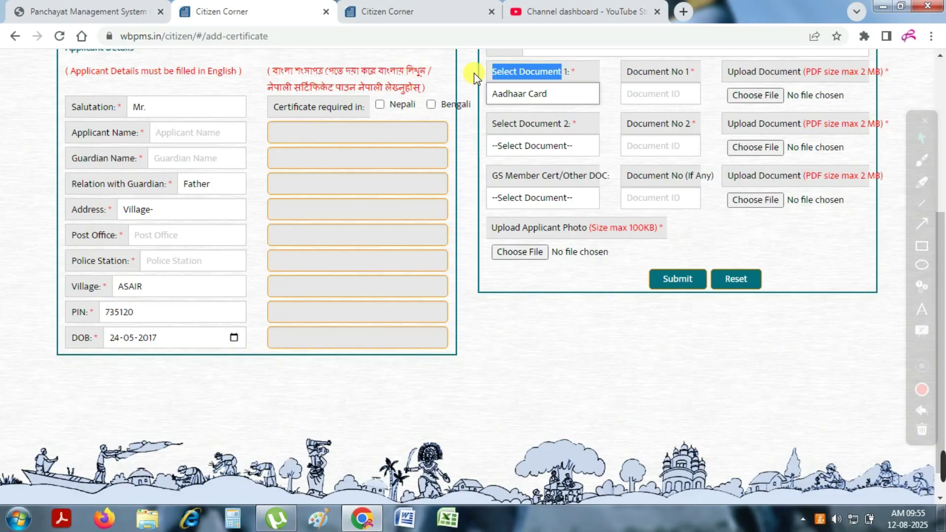
{"action": "left_click", "coordinate": [686, 90]}
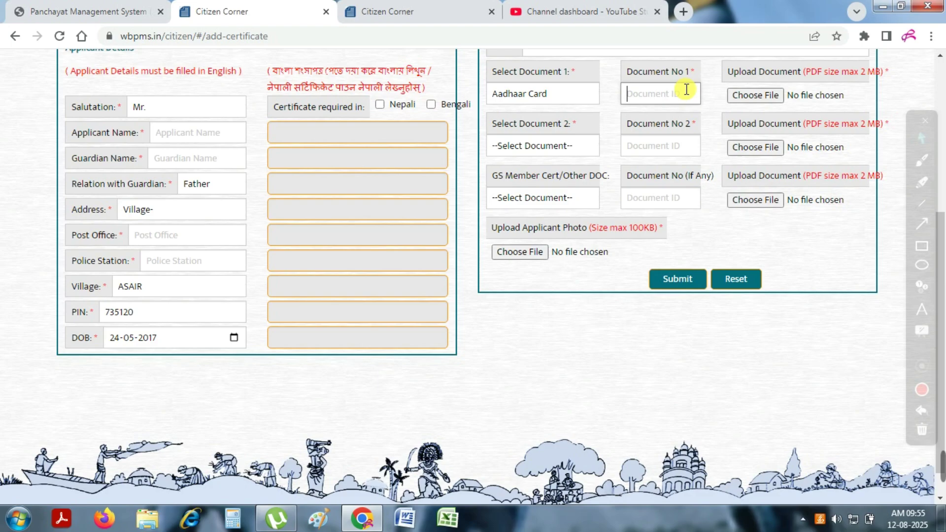
{"action": "type", "text": "123412341234"}
{"action": "left_click_drag", "start_coordinate": [728, 71], "coordinate": [885, 76]}
{"action": "left_click", "coordinate": [804, 77]}
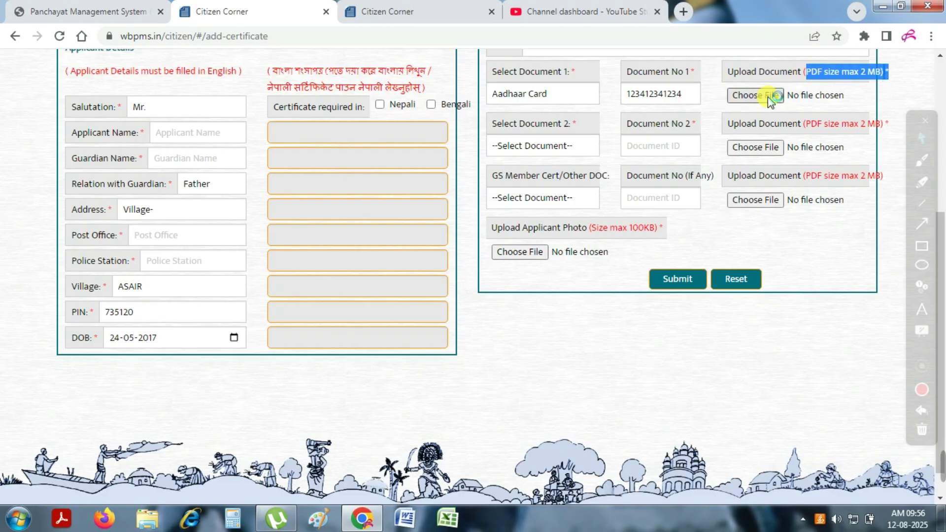
Set the second document to Voter ID Card and enter its document number
{"action": "left_click", "coordinate": [542, 146]}
{"action": "left_click", "coordinate": [520, 266]}
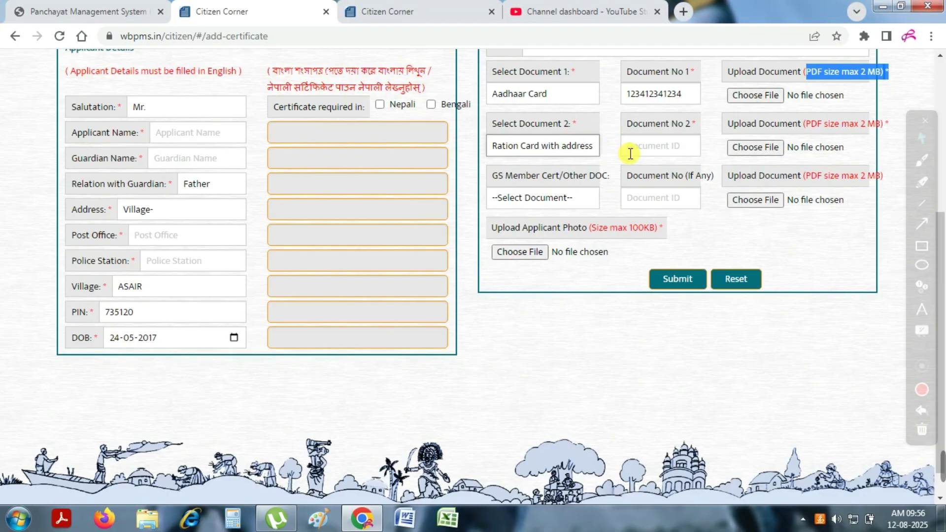
{"action": "left_click", "coordinate": [517, 148]}
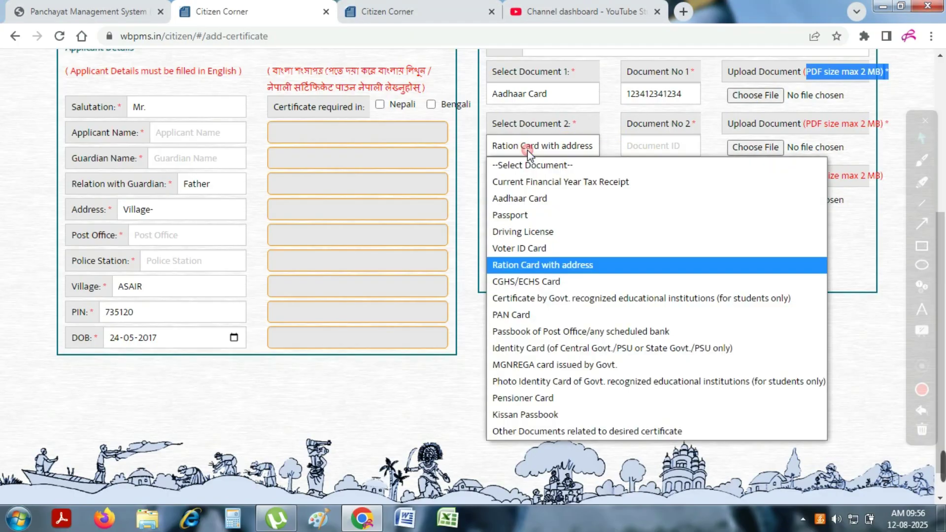
{"action": "left_click", "coordinate": [527, 249]}
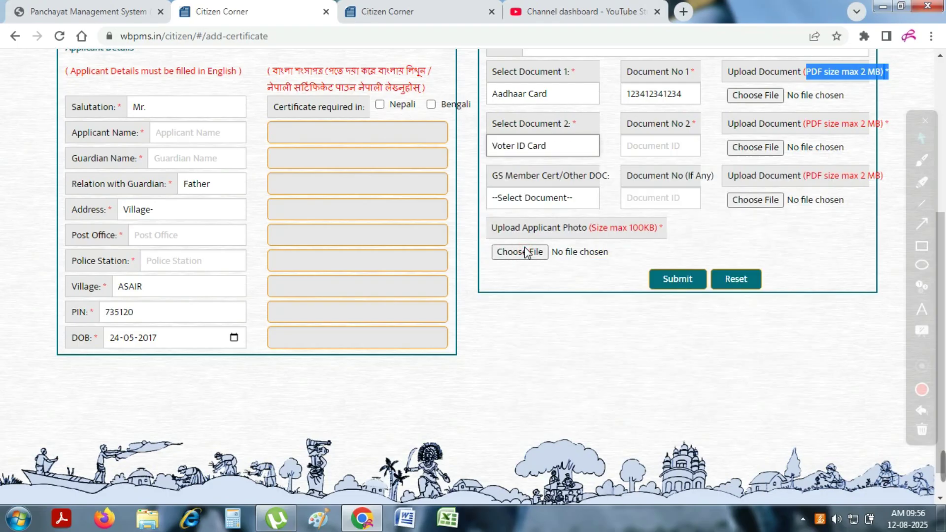
{"action": "left_click", "coordinate": [636, 152]}
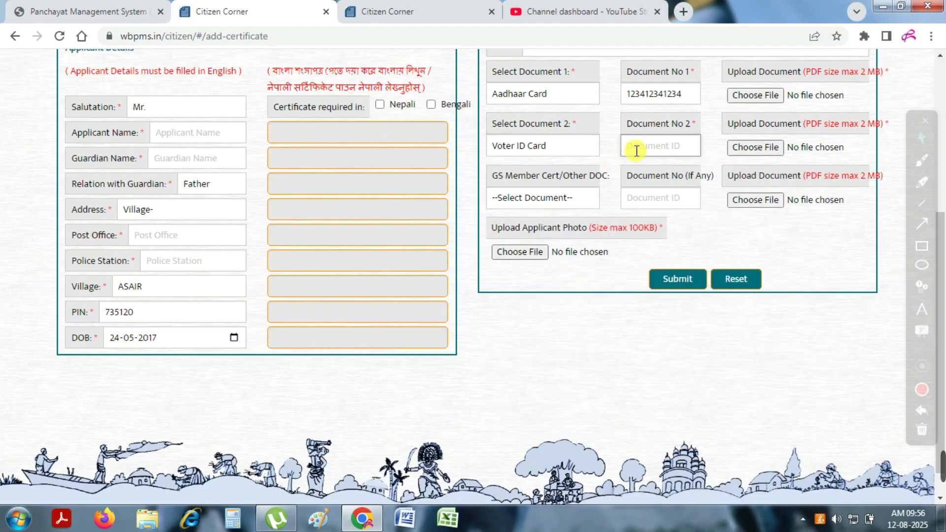
Open and close the GS Member/Other document list unchanged, then point out the applicant photo size requirement
{"action": "left_click", "coordinate": [536, 199]}
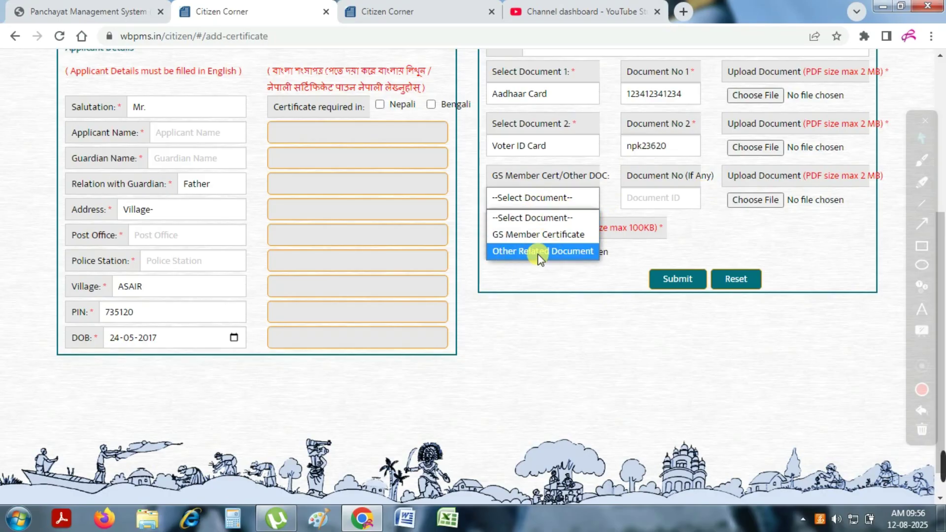
{"action": "left_click", "coordinate": [833, 256]}
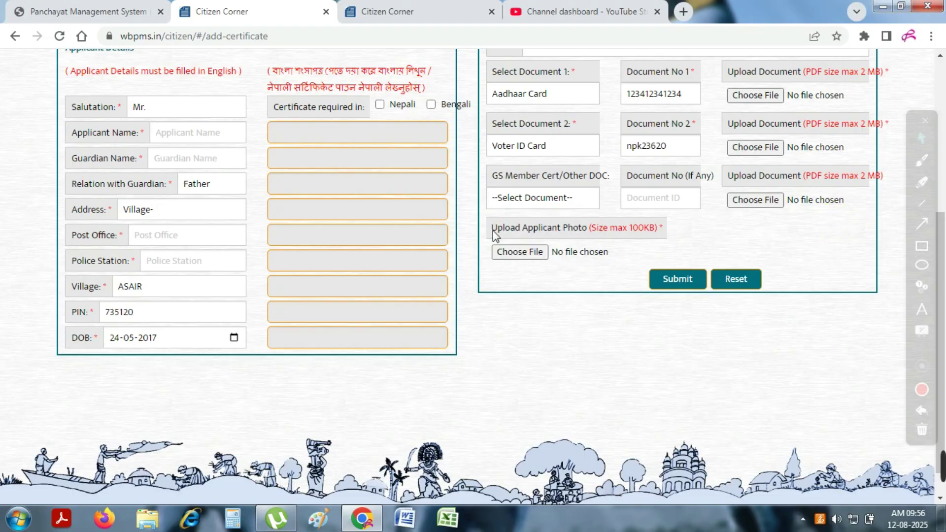
{"action": "left_click_drag", "start_coordinate": [511, 237], "coordinate": [655, 237]}
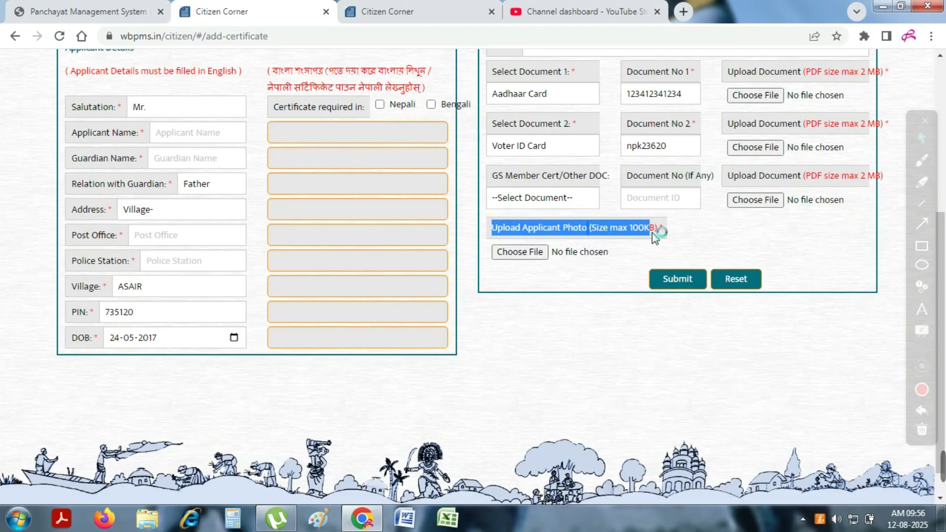
{"action": "left_click", "coordinate": [520, 254]}
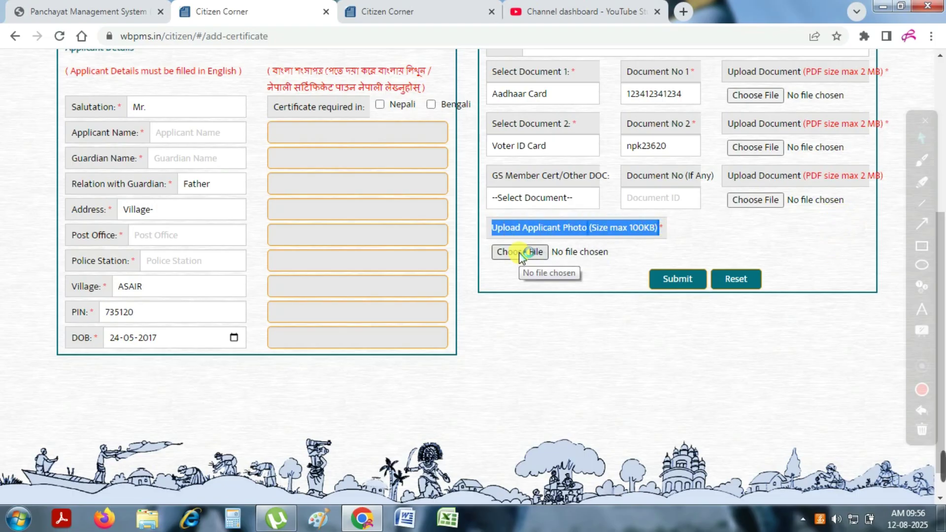
{"action": "left_click", "coordinate": [921, 246]}
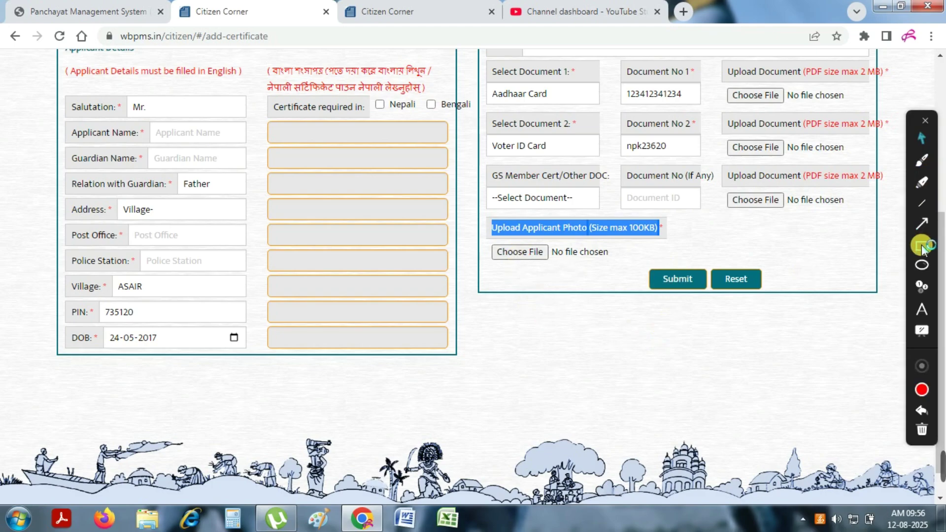
{"action": "left_click_drag", "start_coordinate": [642, 259], "coordinate": [714, 304]}
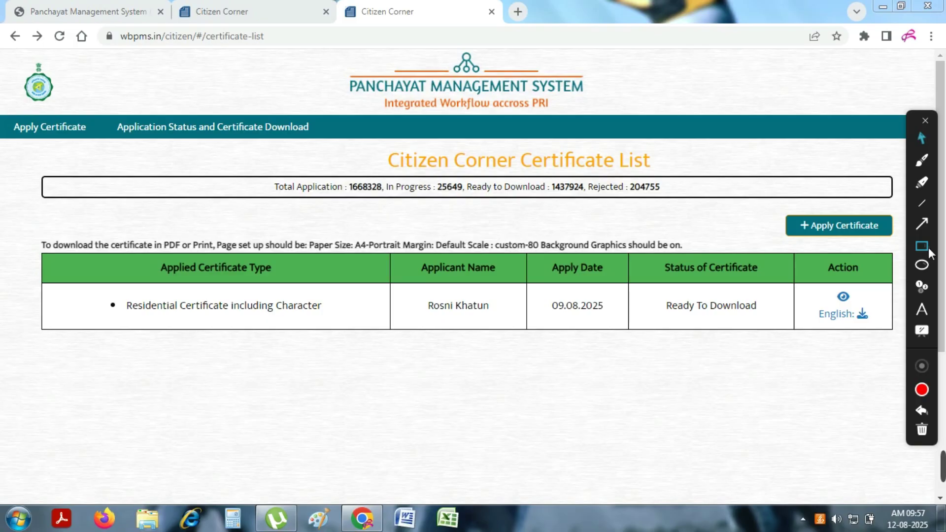
Open the Residential Certificate row's details via its eye icon on the Certificate List
{"action": "left_click_drag", "start_coordinate": [112, 114], "coordinate": [326, 150]}
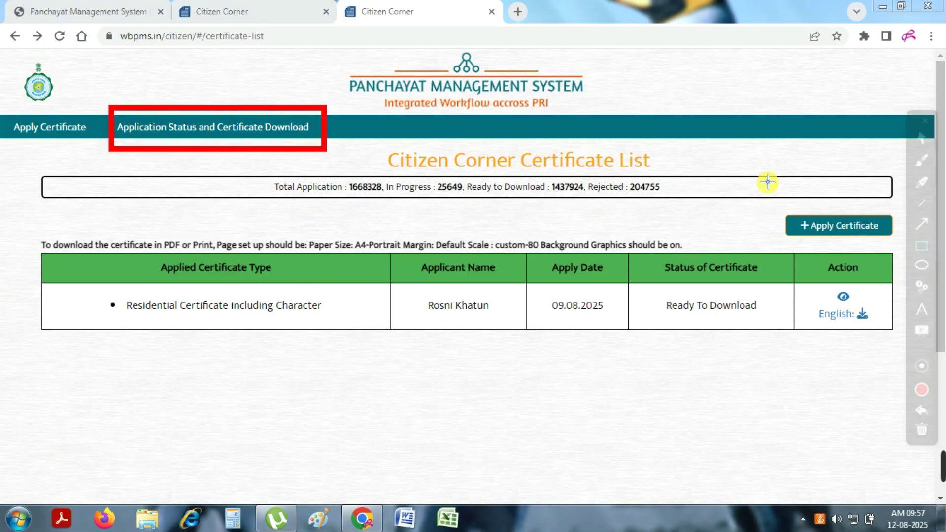
{"action": "left_click", "coordinate": [921, 137]}
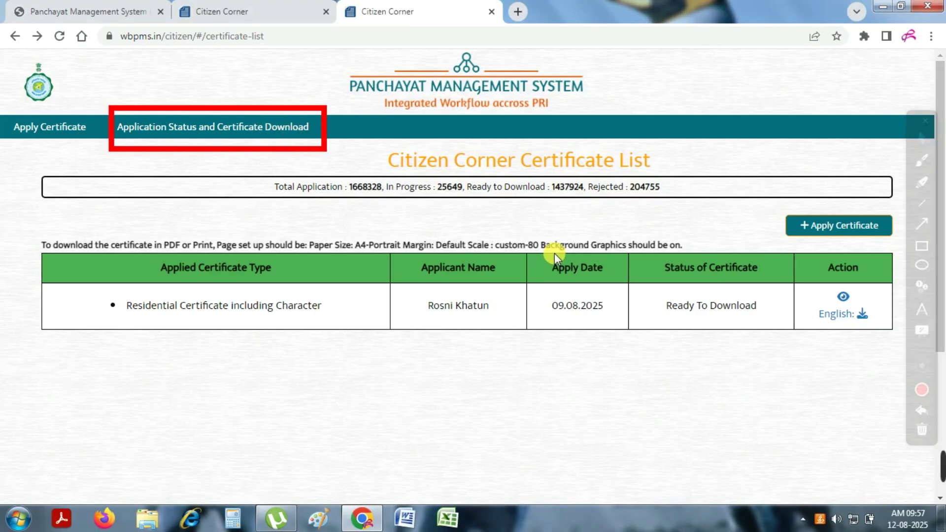
{"action": "left_click", "coordinate": [921, 246]}
{"action": "mouse_move", "coordinate": [28, 230]}
{"action": "left_mouse_down"}
{"action": "mouse_move", "coordinate": [34, 241]}
{"action": "mouse_move", "coordinate": [911, 348]}
{"action": "left_mouse_up"}
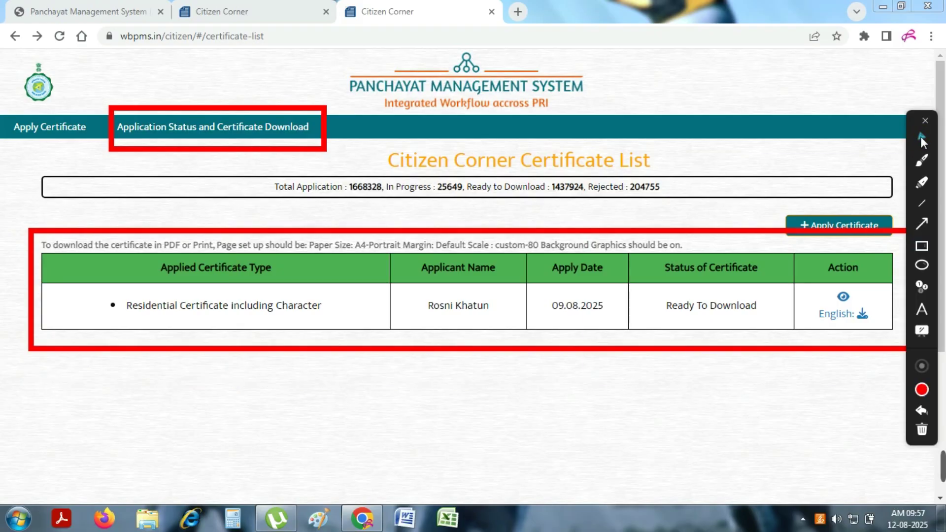
{"action": "left_click", "coordinate": [921, 138]}
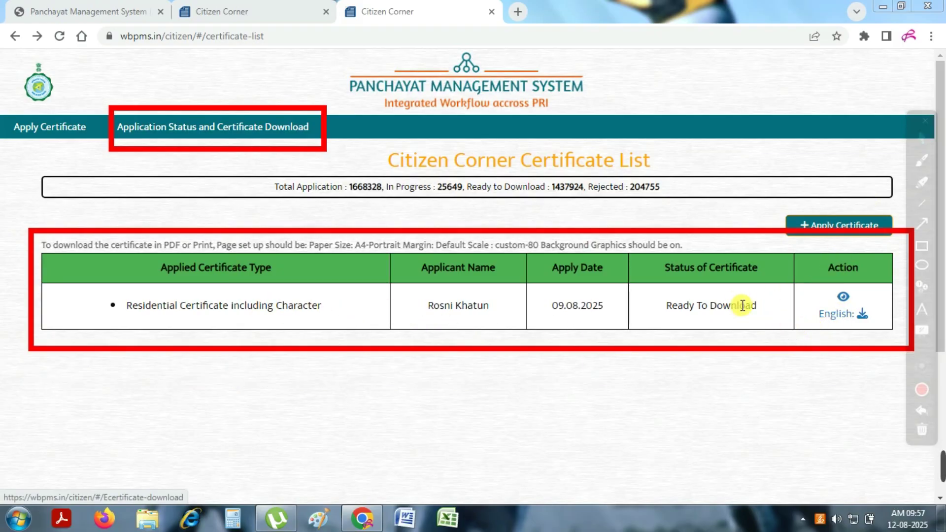
{"action": "left_click_drag", "start_coordinate": [819, 283], "coordinate": [862, 309]}
{"action": "left_click", "coordinate": [842, 298]}
{"action": "left_click", "coordinate": [921, 163]}
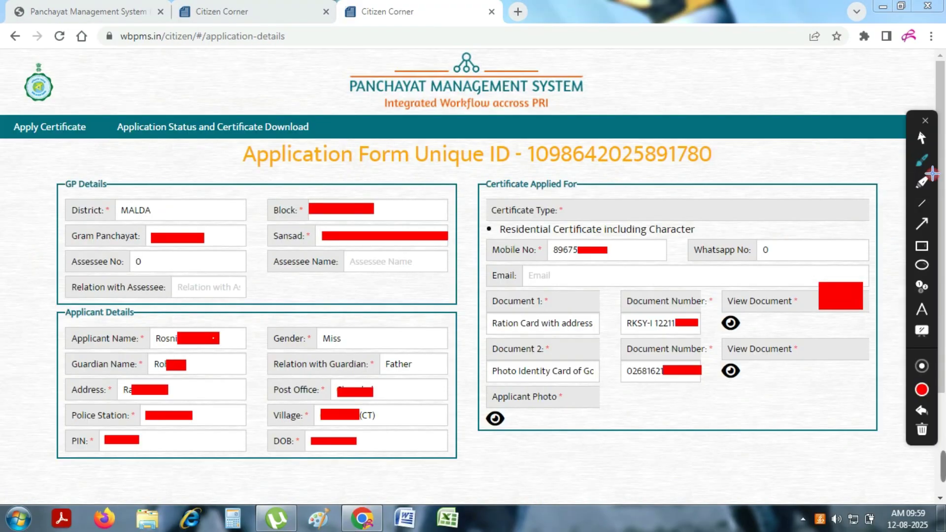
{"action": "left_click", "coordinate": [922, 182]}
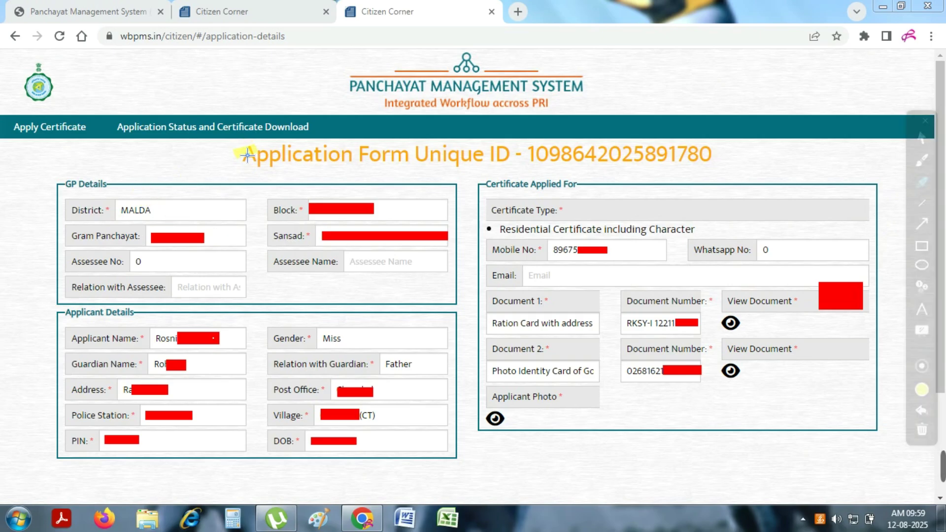
{"action": "left_click_drag", "start_coordinate": [268, 159], "coordinate": [709, 146]}
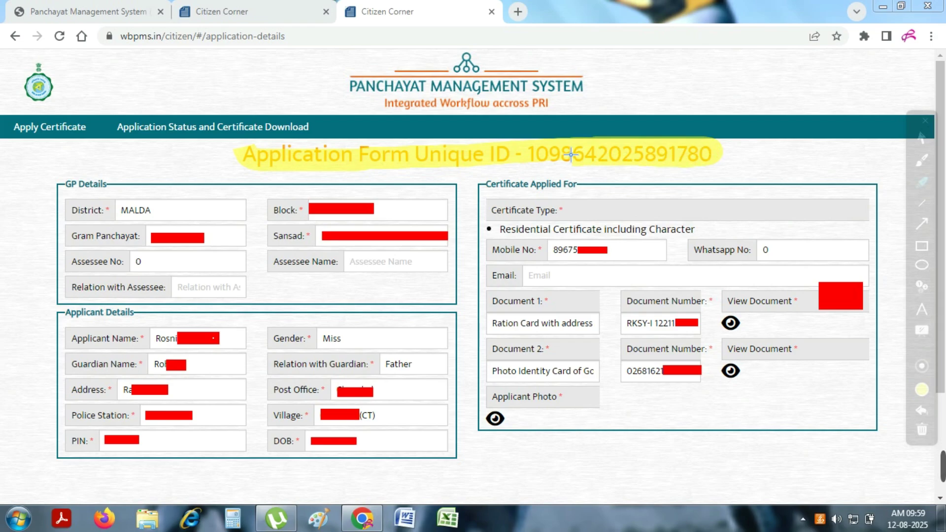
{"action": "left_click", "coordinate": [923, 138]}
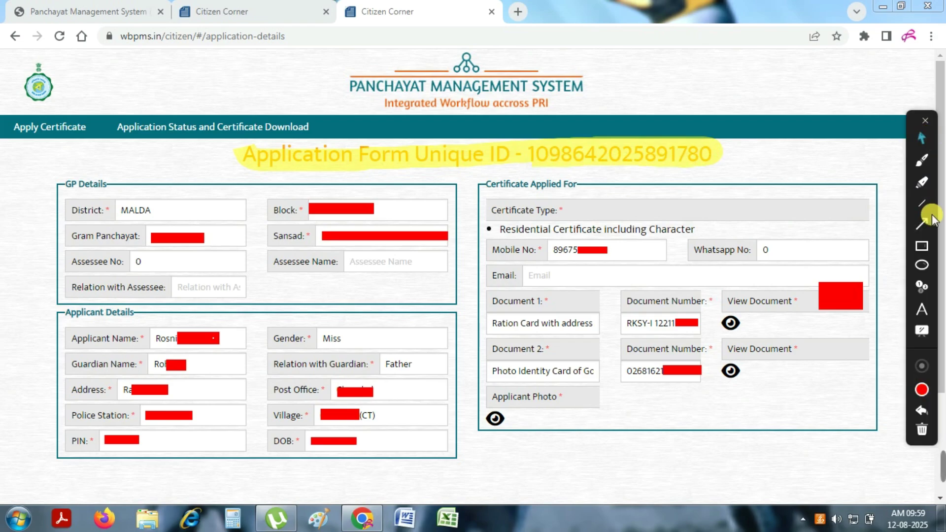
{"action": "left_click", "coordinate": [921, 163]}
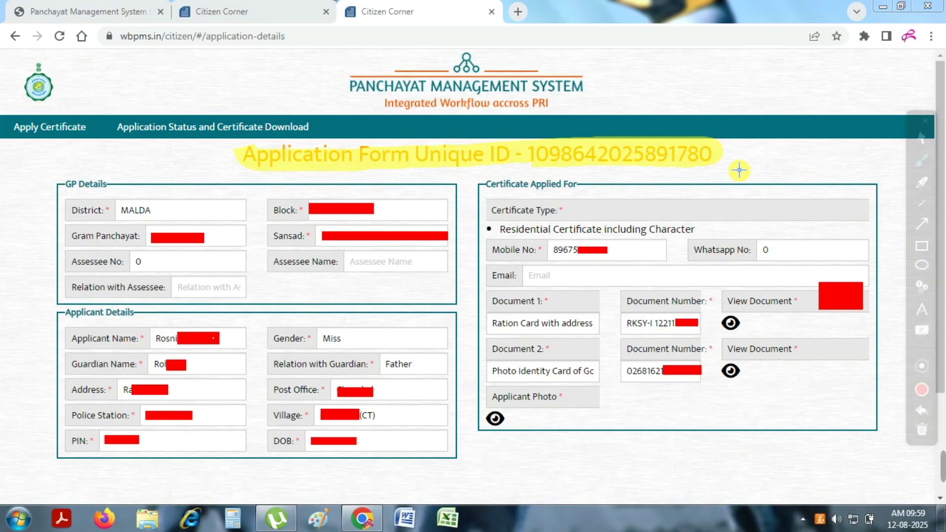
{"action": "left_click_drag", "start_coordinate": [712, 169], "coordinate": [774, 141]}
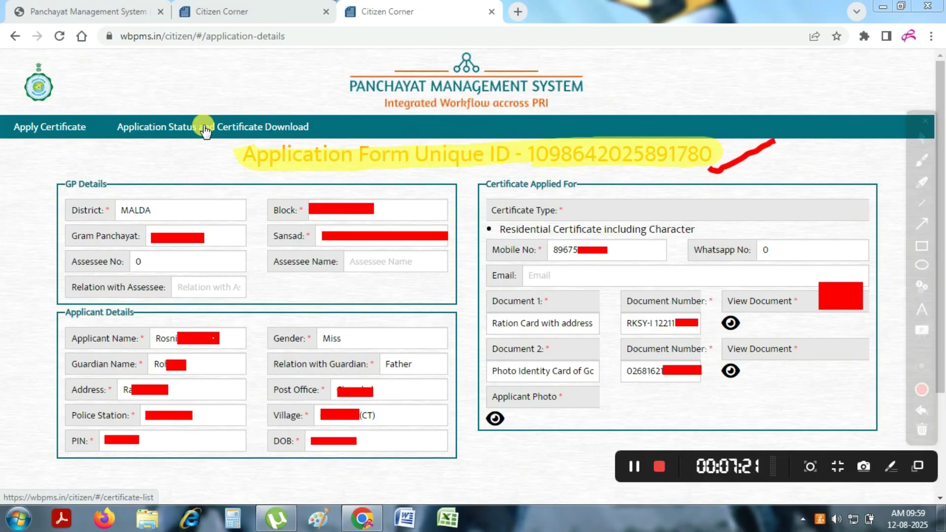
Return to Application Status and Certificate Download and open the certificate's English copy
{"action": "left_click", "coordinate": [205, 129]}
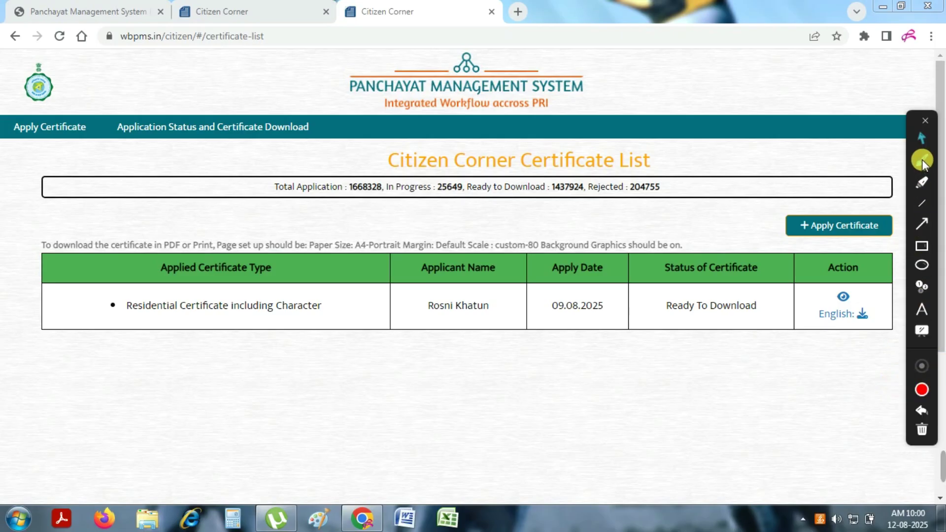
{"action": "left_click", "coordinate": [928, 263]}
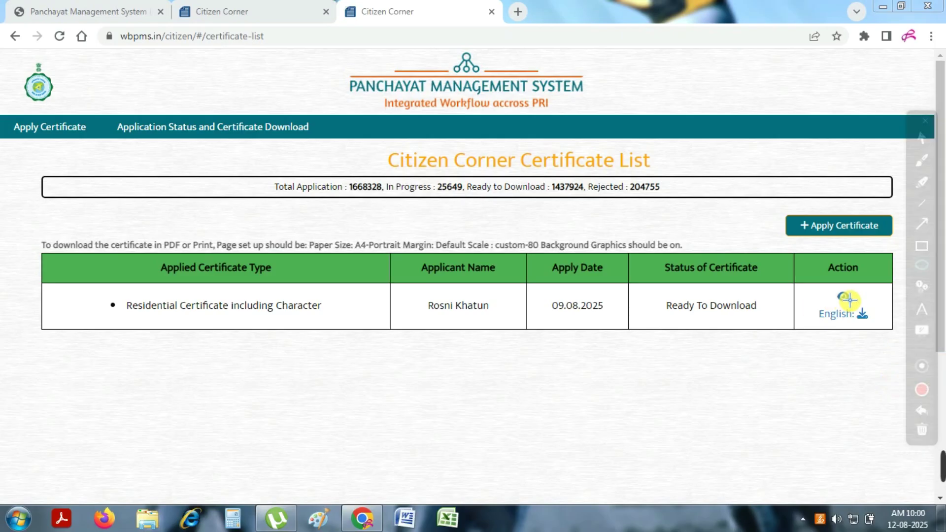
{"action": "left_click_drag", "start_coordinate": [847, 295], "coordinate": [879, 332]}
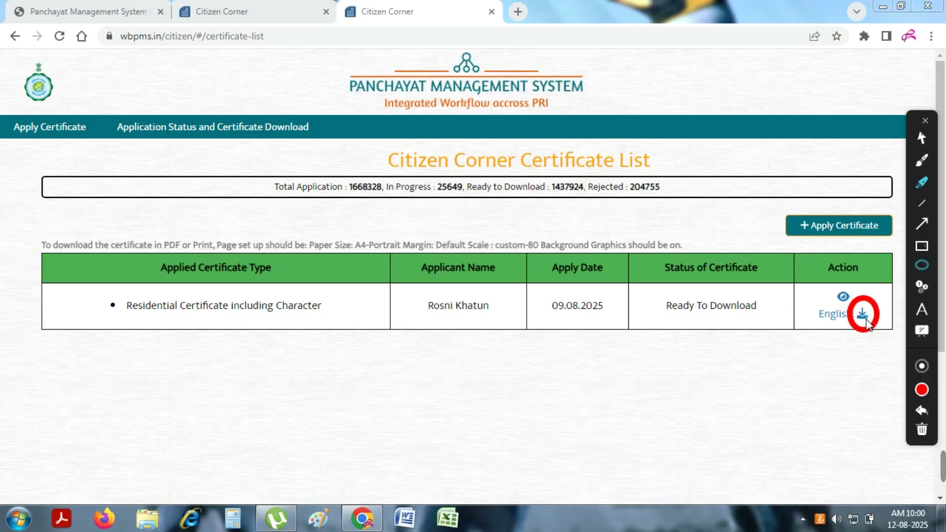
{"action": "left_click", "coordinate": [922, 139]}
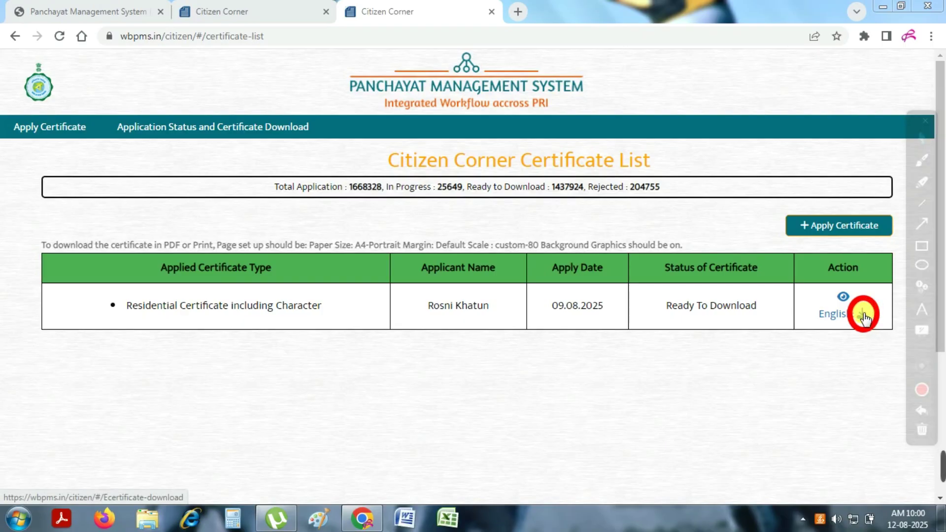
{"action": "left_click", "coordinate": [863, 316]}
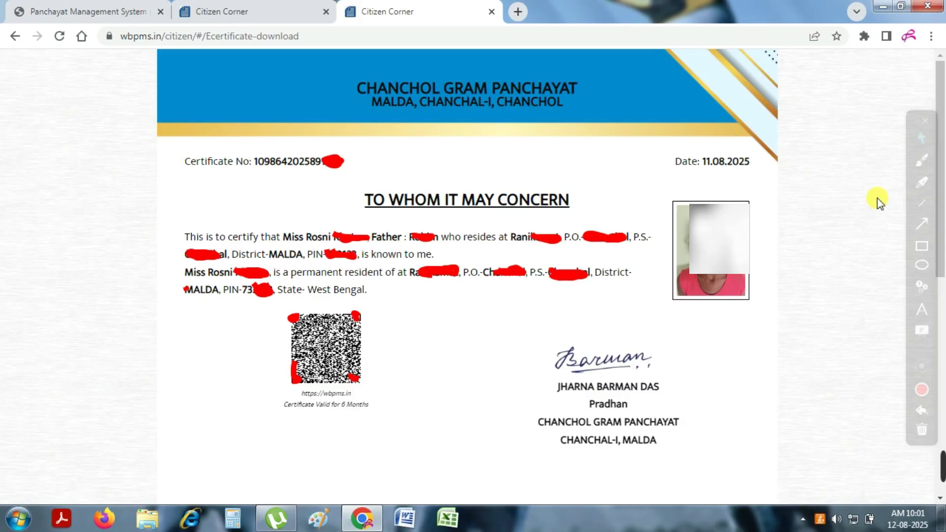
Scroll to the bottom and save the residential certificate as certificate (1).pdf
{"action": "left_click", "coordinate": [918, 142]}
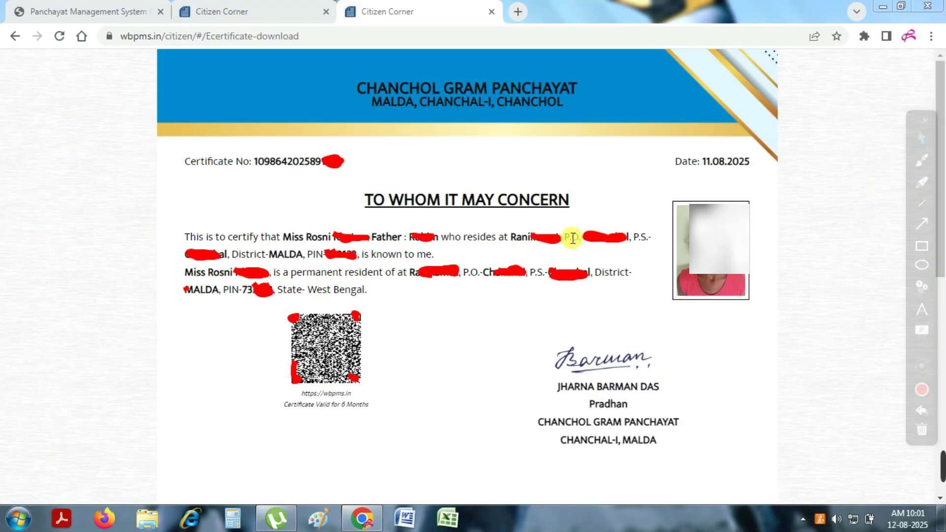
{"action": "scroll", "coordinate": [646, 268], "scroll_direction": "down", "scroll_amount": 7}
{"action": "scroll", "coordinate": [648, 271], "scroll_direction": "down", "scroll_amount": 2}
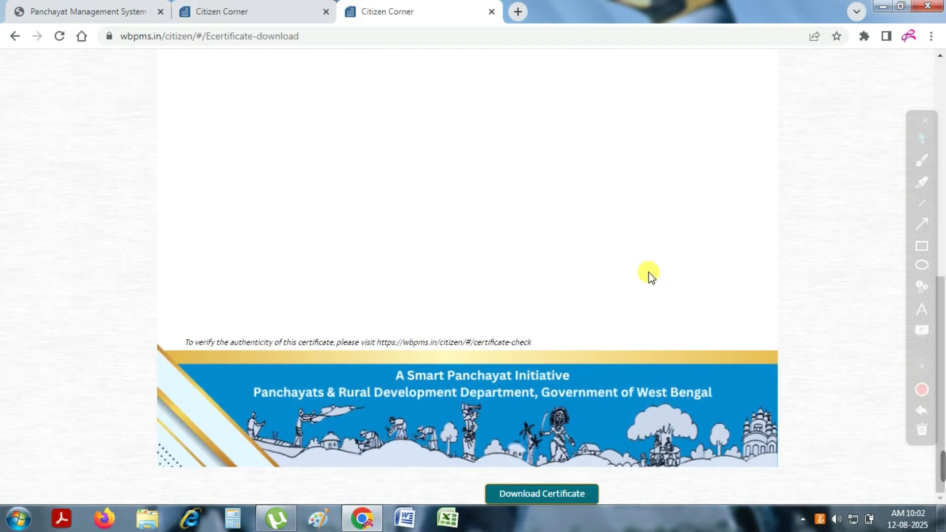
{"action": "left_click_drag", "start_coordinate": [566, 458], "coordinate": [610, 475]}
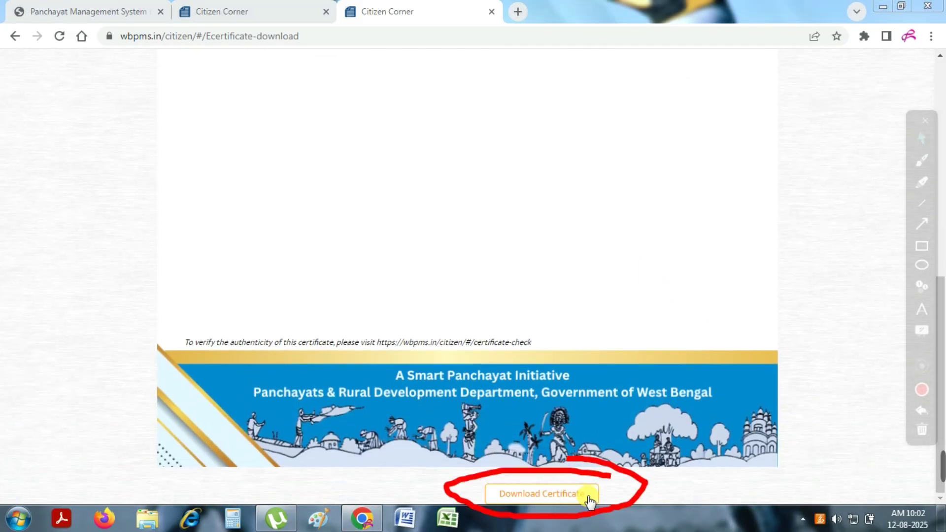
{"action": "left_click", "coordinate": [562, 498]}
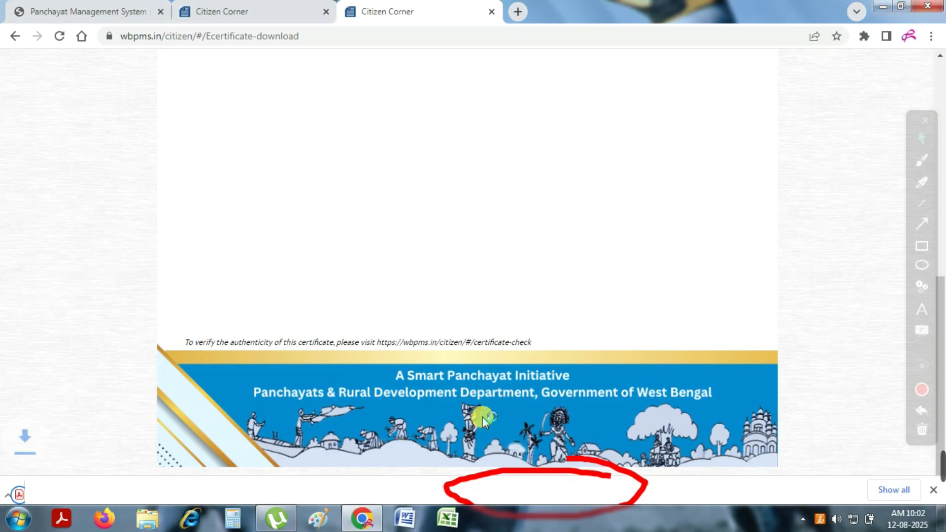
{"action": "left_click_drag", "start_coordinate": [118, 480], "coordinate": [252, 429]}
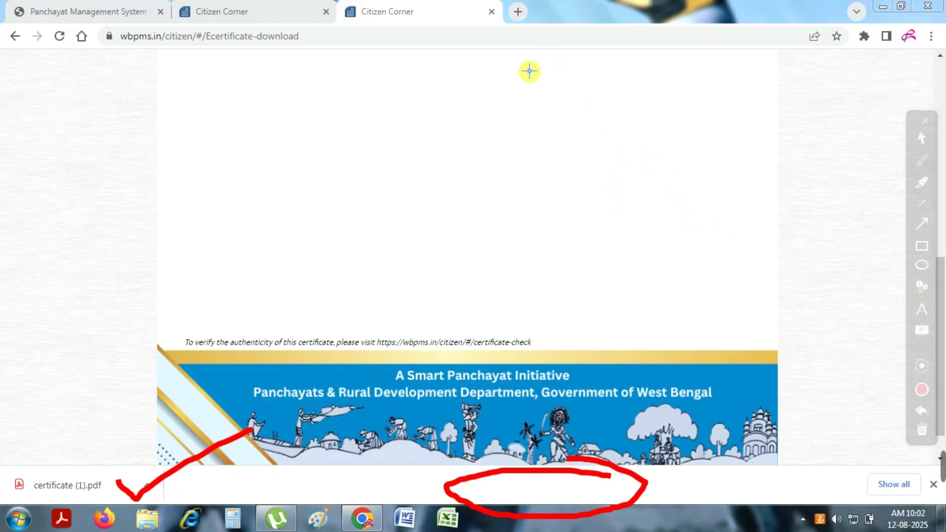
{"action": "left_click", "coordinate": [921, 138]}
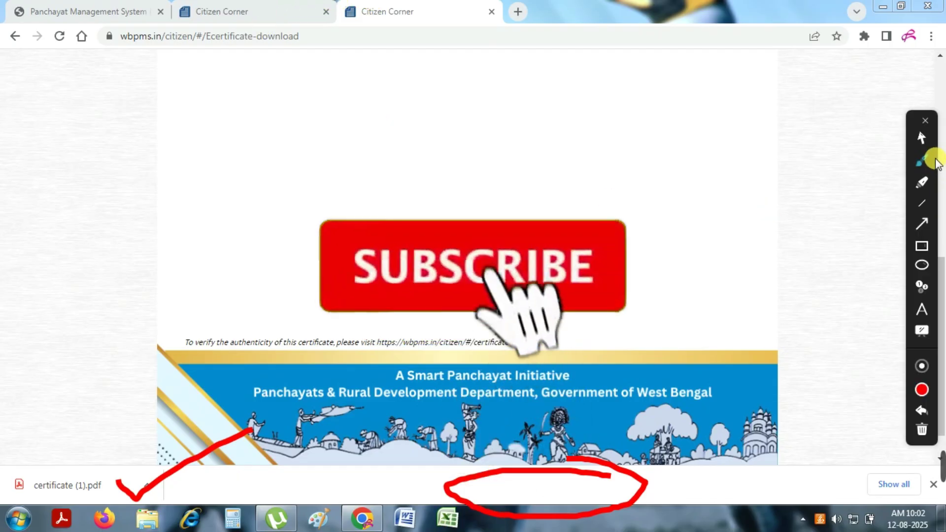